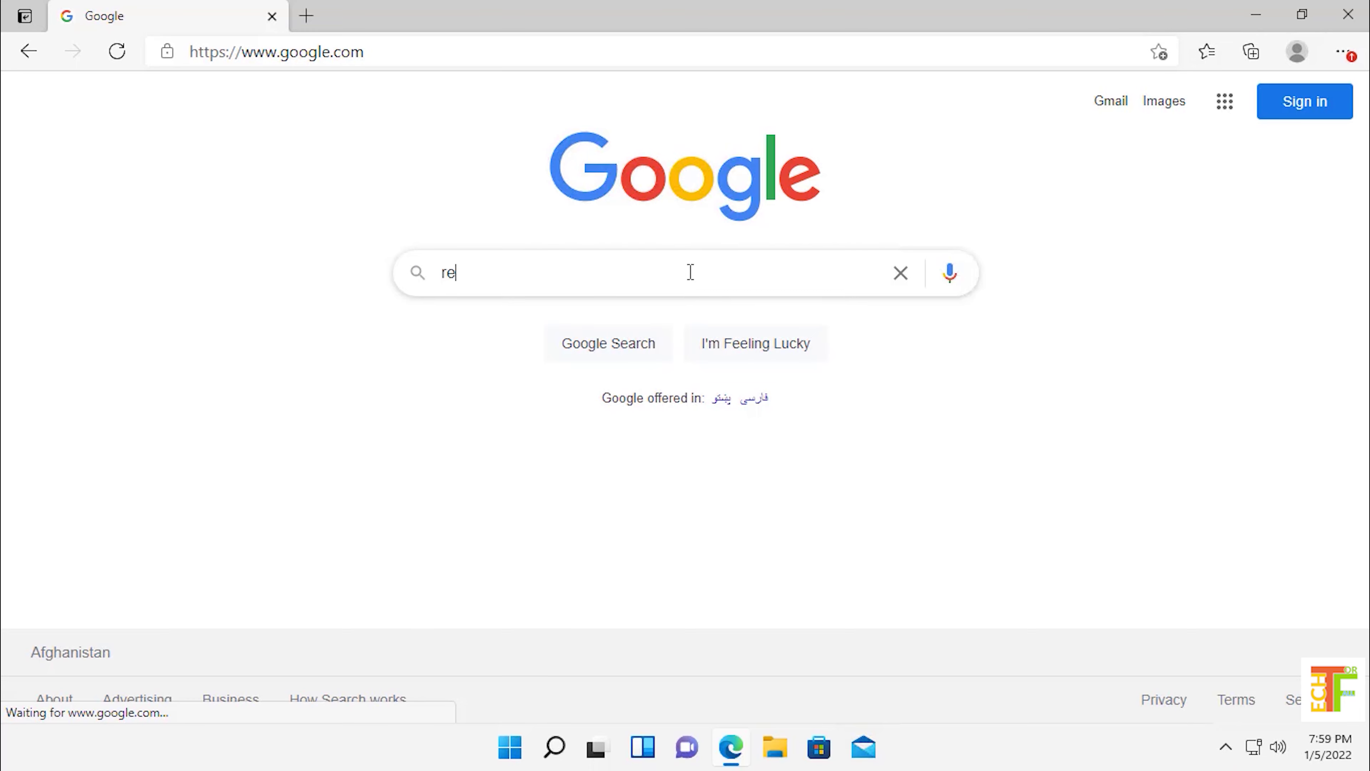
Search Google for "revo uninstaller", open the official revouninstaller.com site and dismiss the Christmas sale pop-up
text(ller)
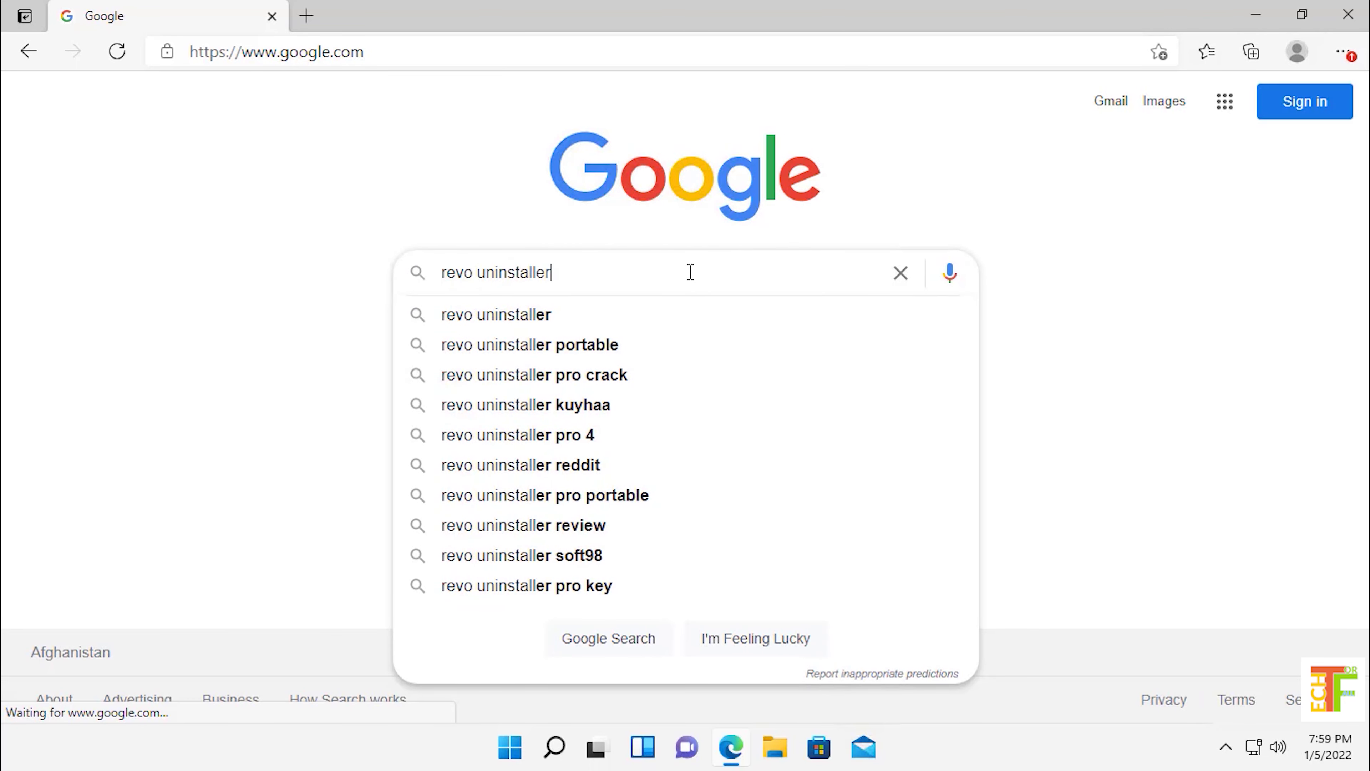
key(Return)
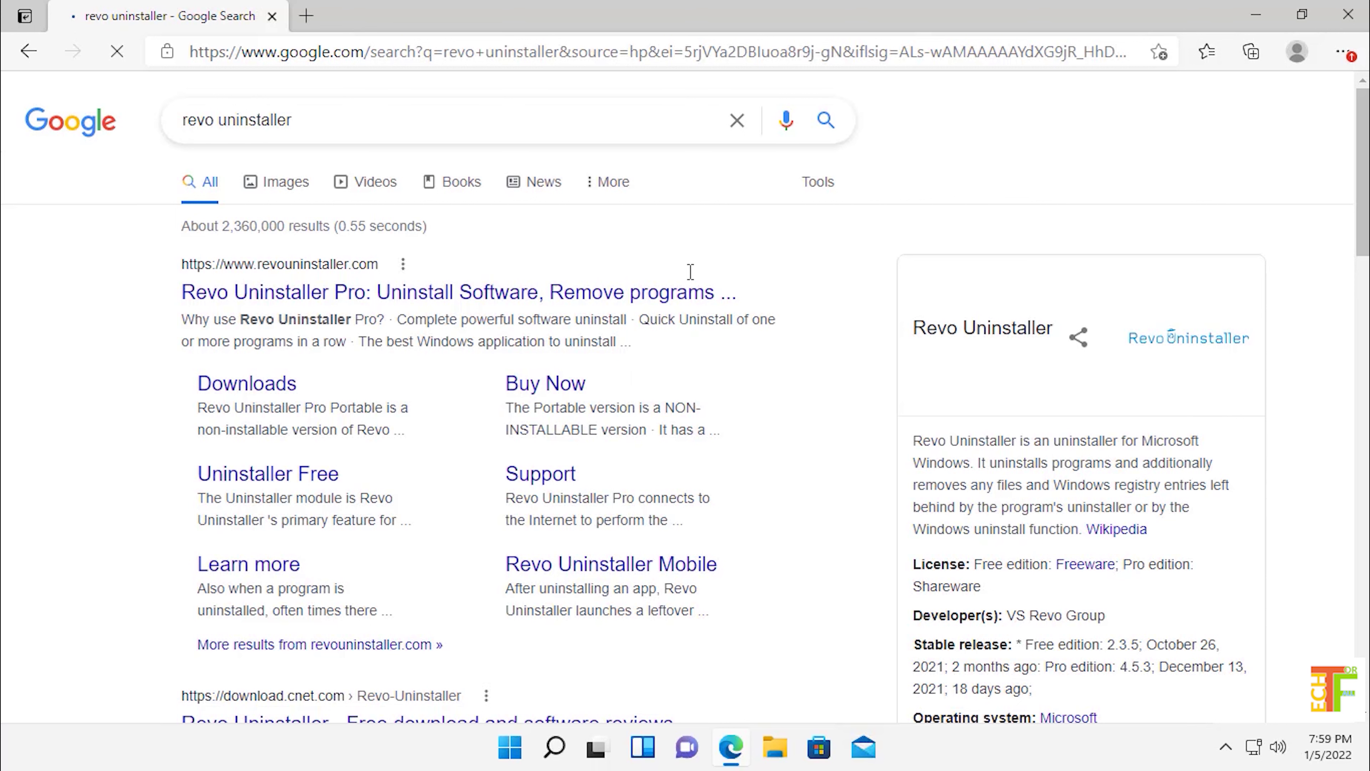
click(350, 294)
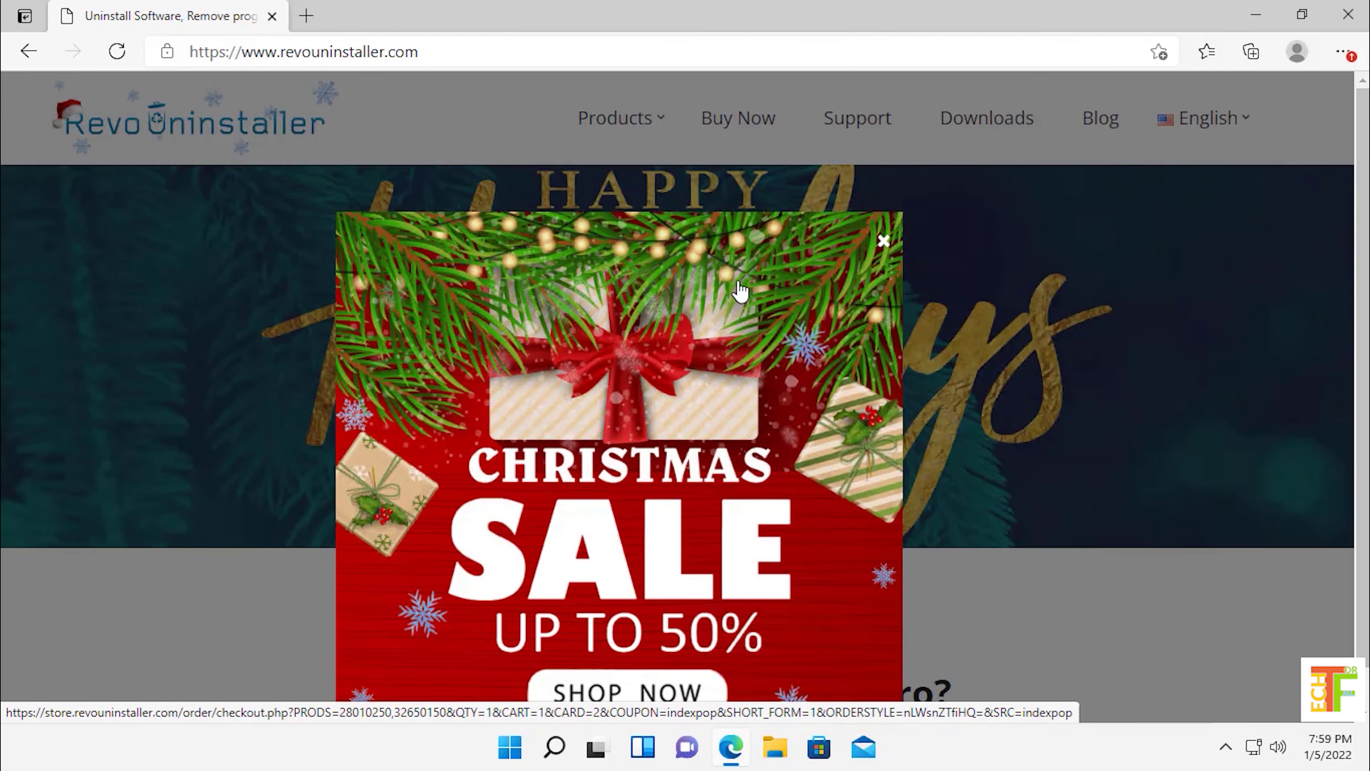
click(883, 242)
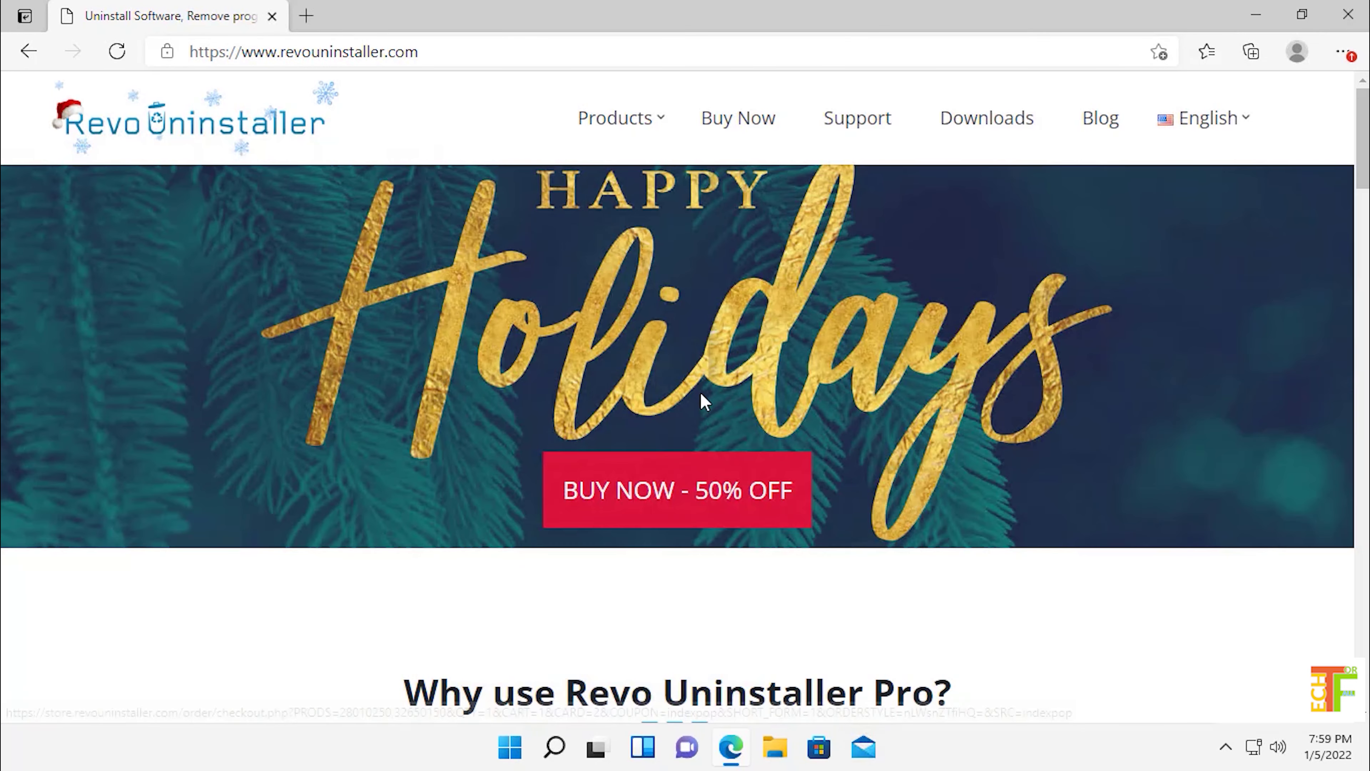
Go to the site's downloads page and start the free download of Revo Uninstaller Freeware
scroll(701, 399, down, 4)
scroll(701, 395, down, 10)
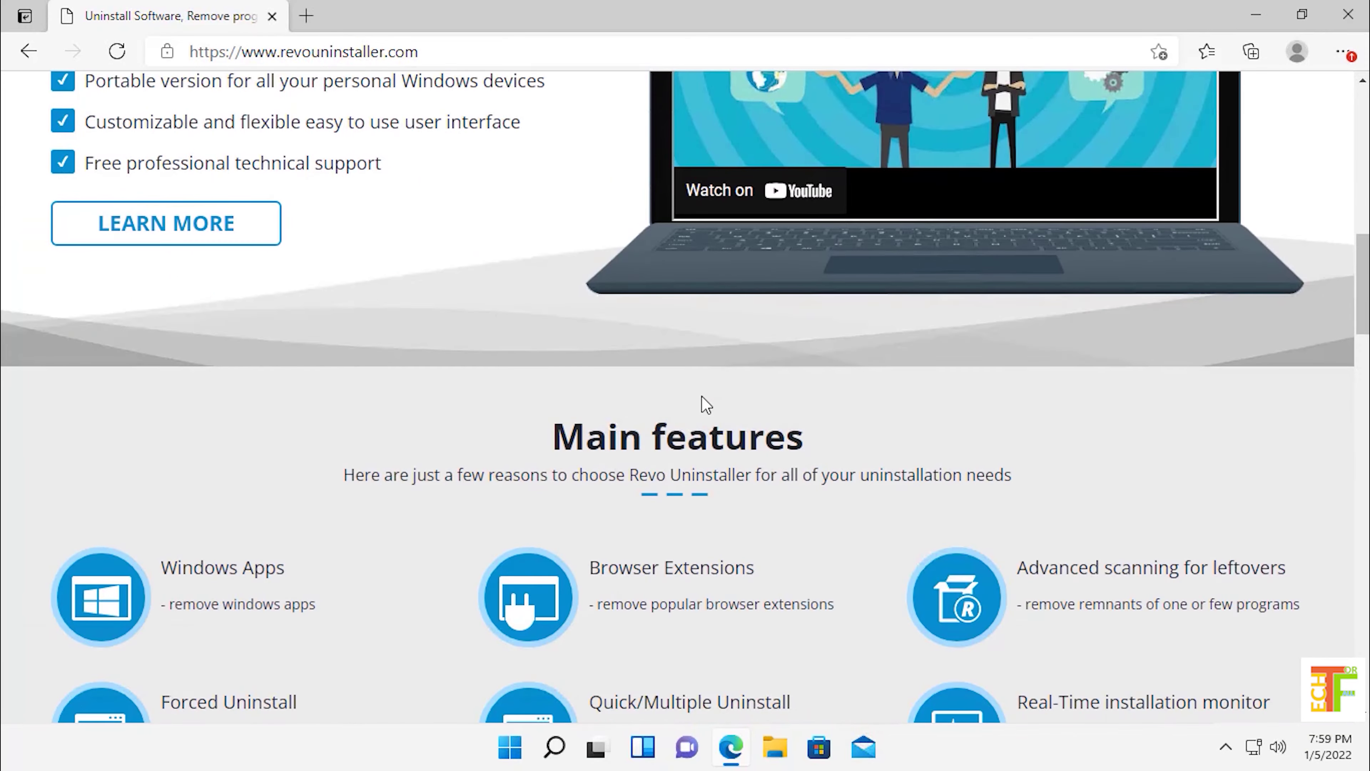
scroll(701, 395, down, 20)
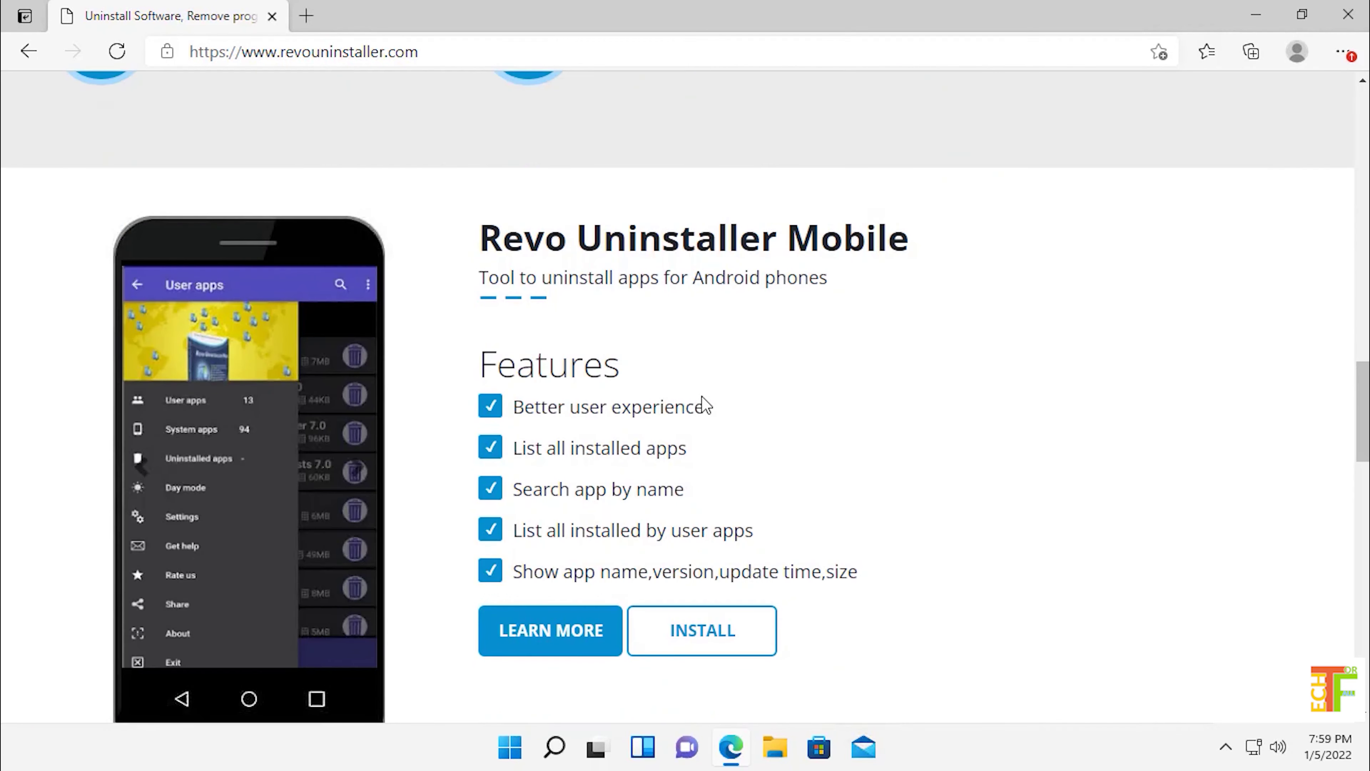
scroll(705, 398, down, 10)
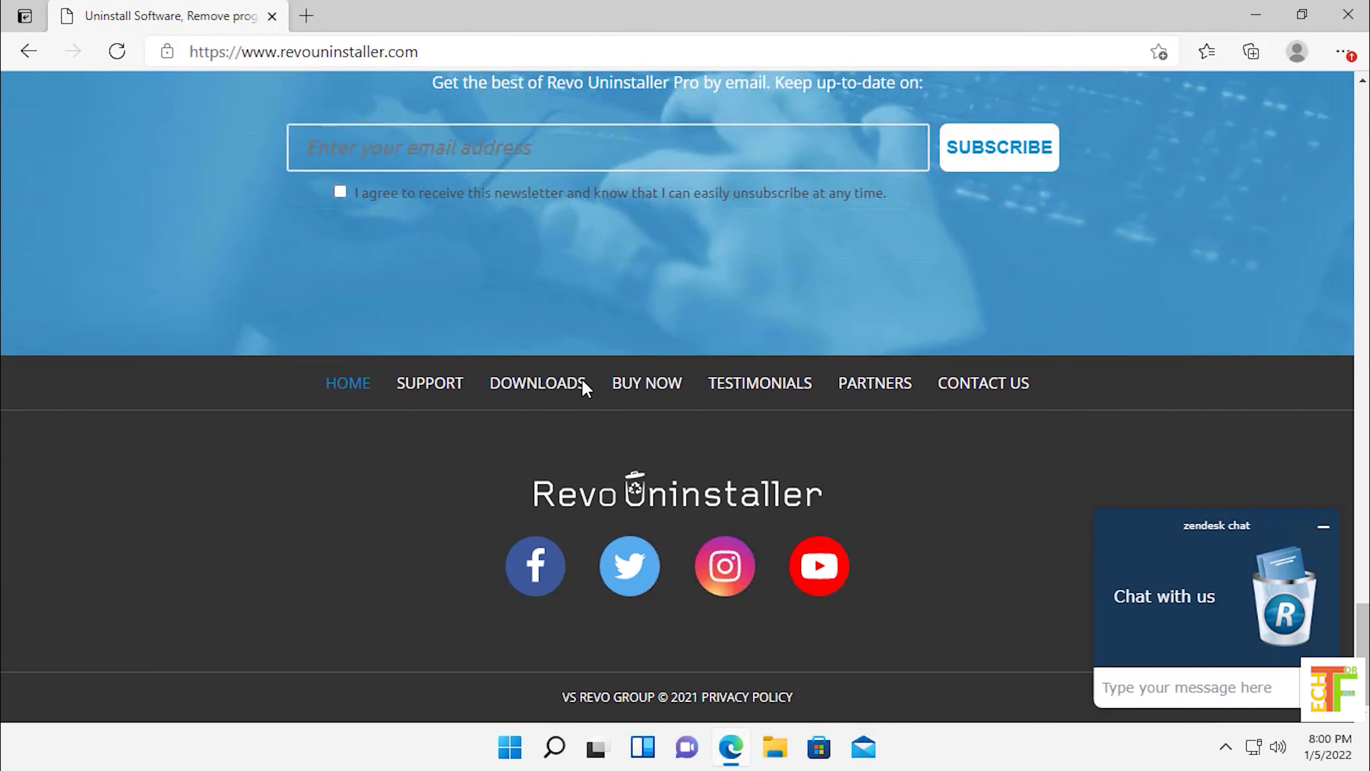
click(570, 384)
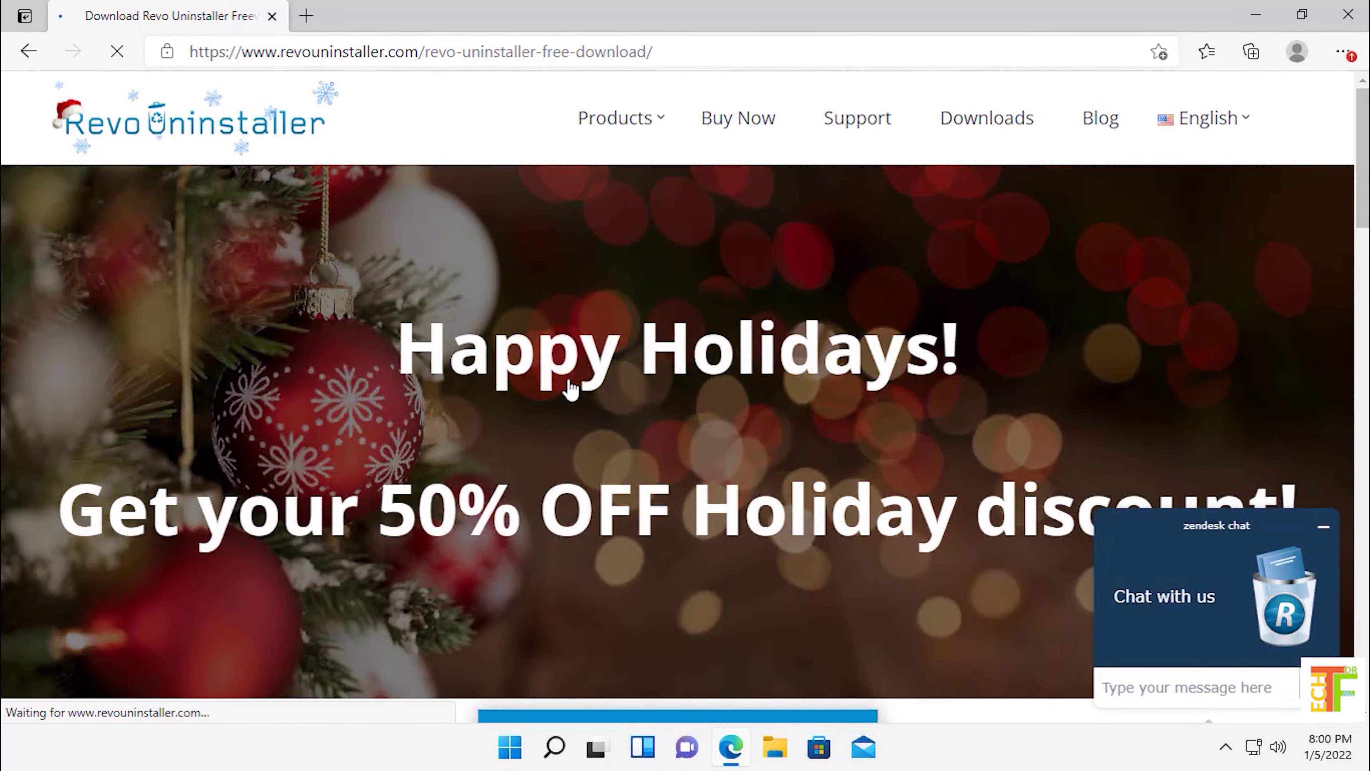
scroll(570, 385, down, 15)
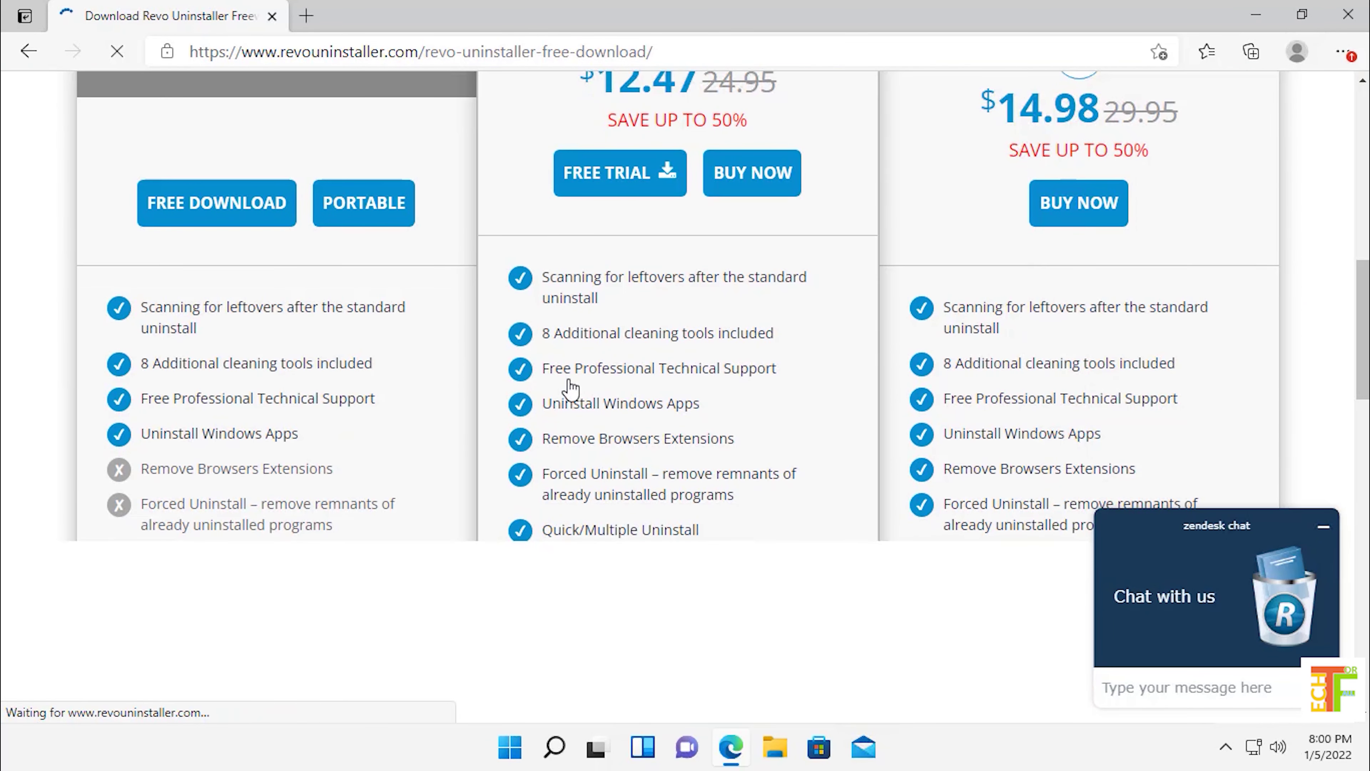
scroll(571, 385, up, 3)
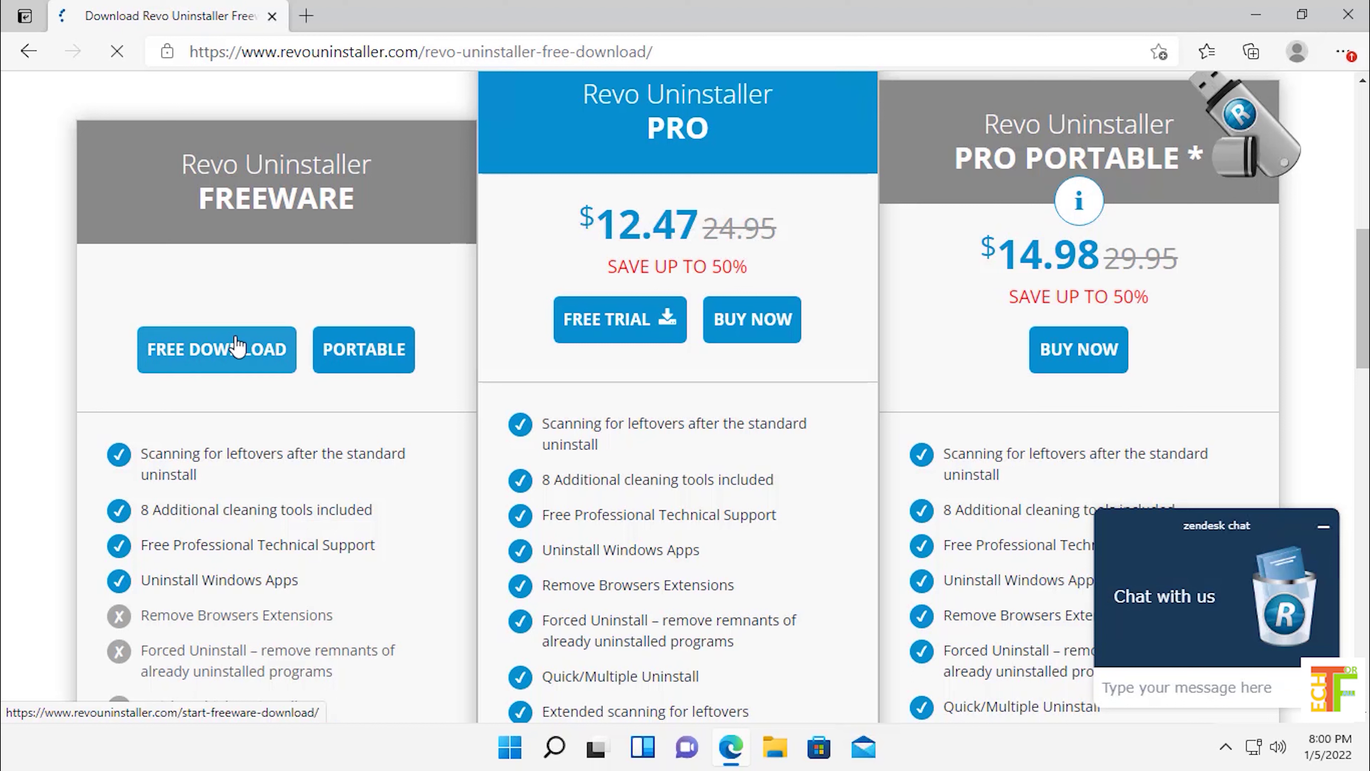
click(229, 362)
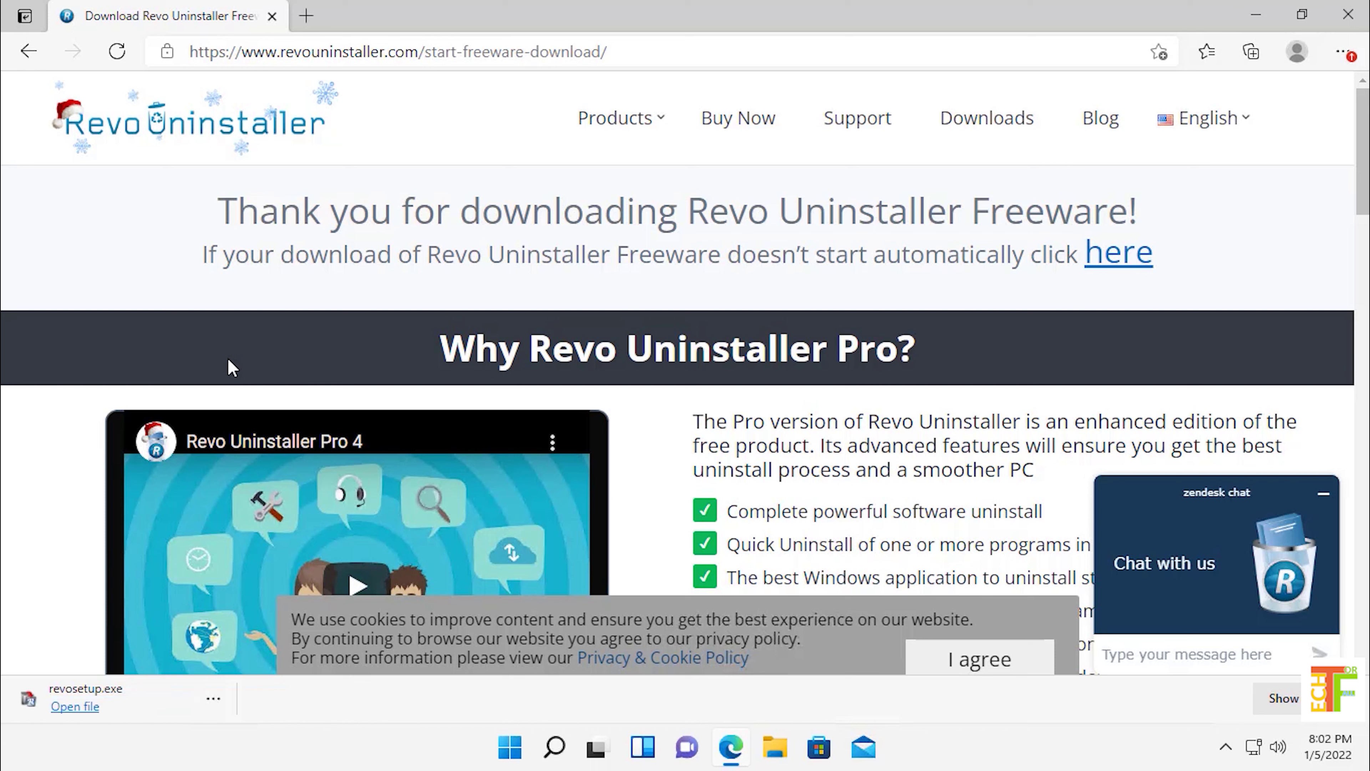
Show the downloaded revosetup file in its folder and run it as administrator, allowing it to make changes
click(213, 698)
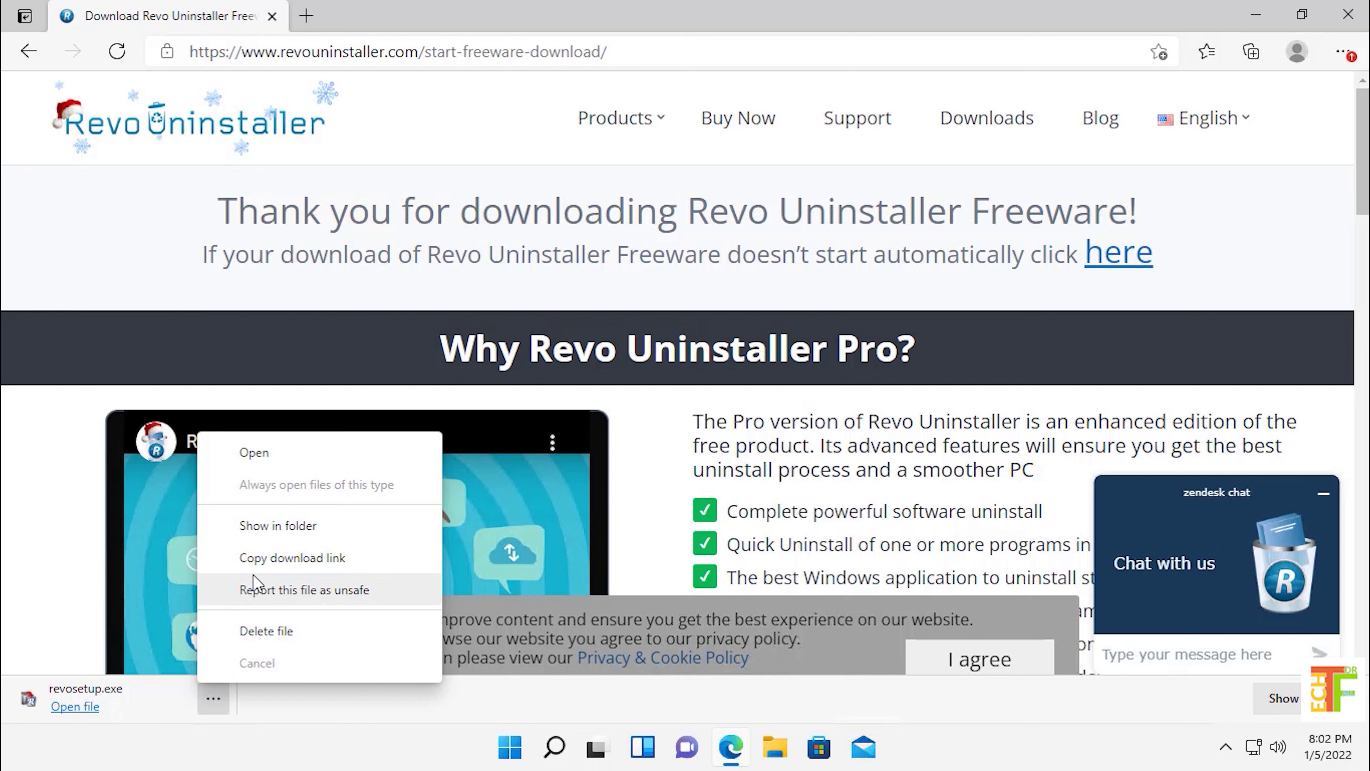
click(257, 525)
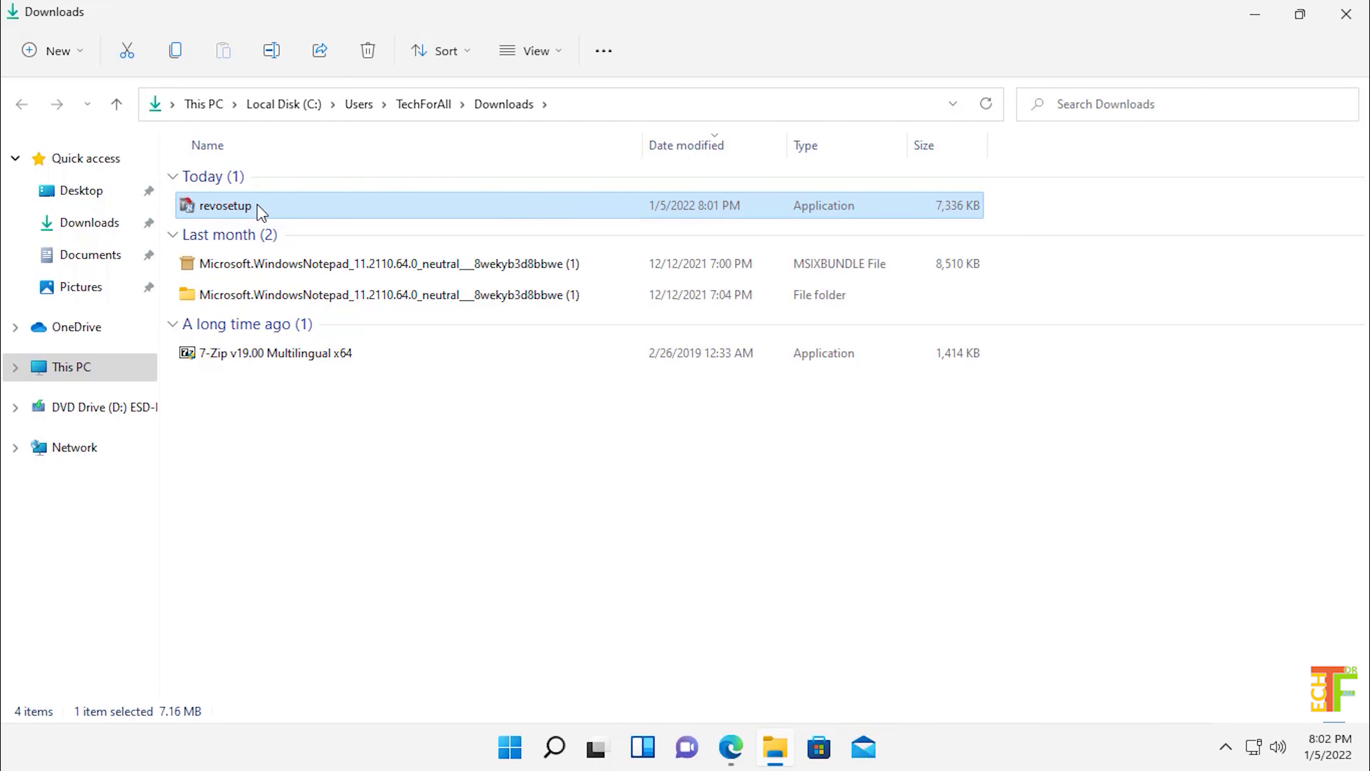
right_click(258, 206)
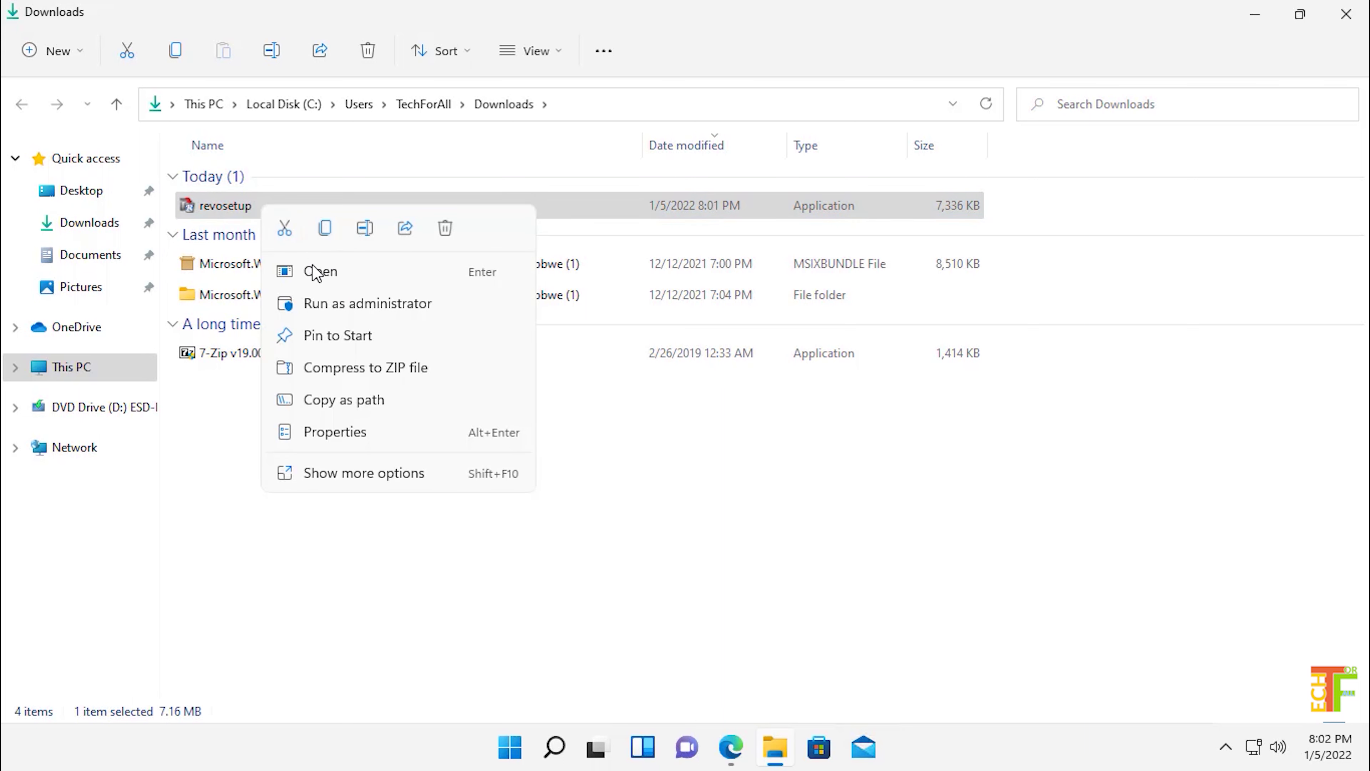
click(329, 306)
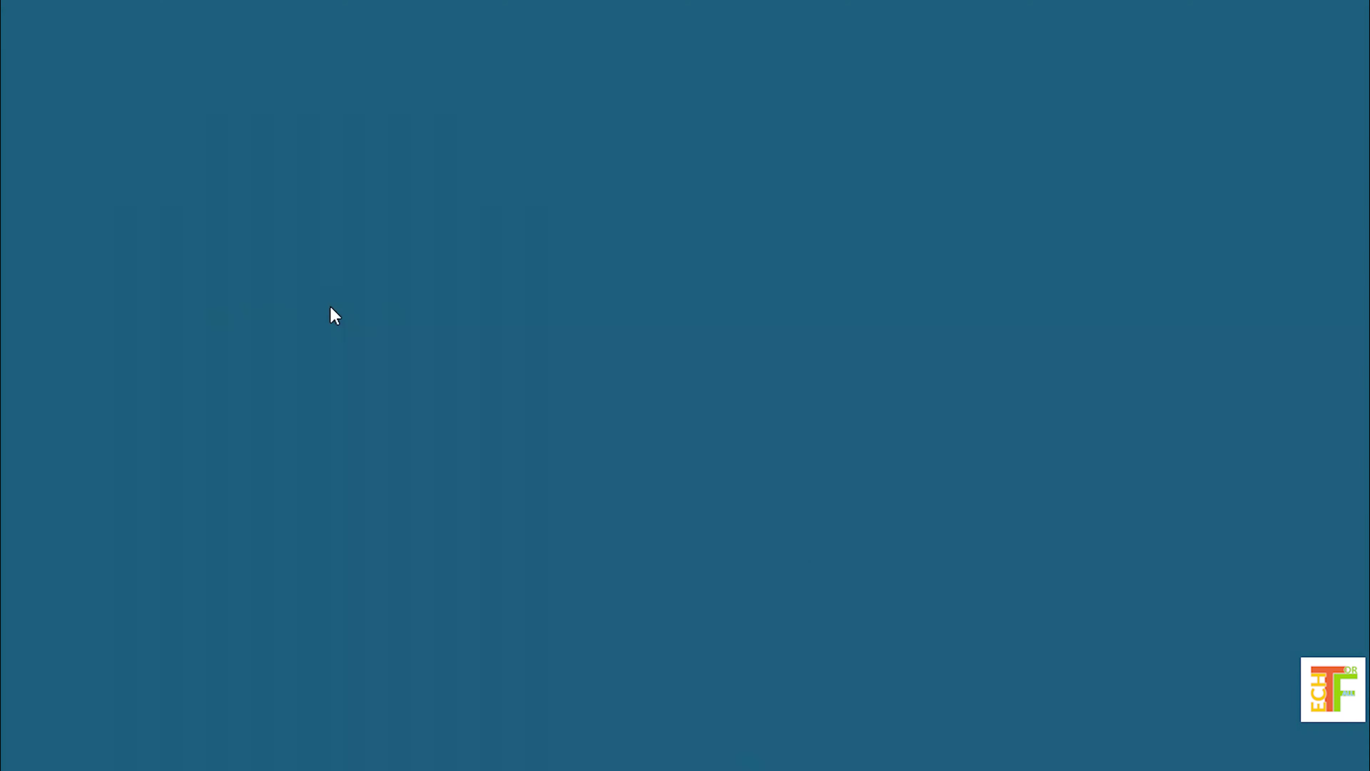
click(590, 540)
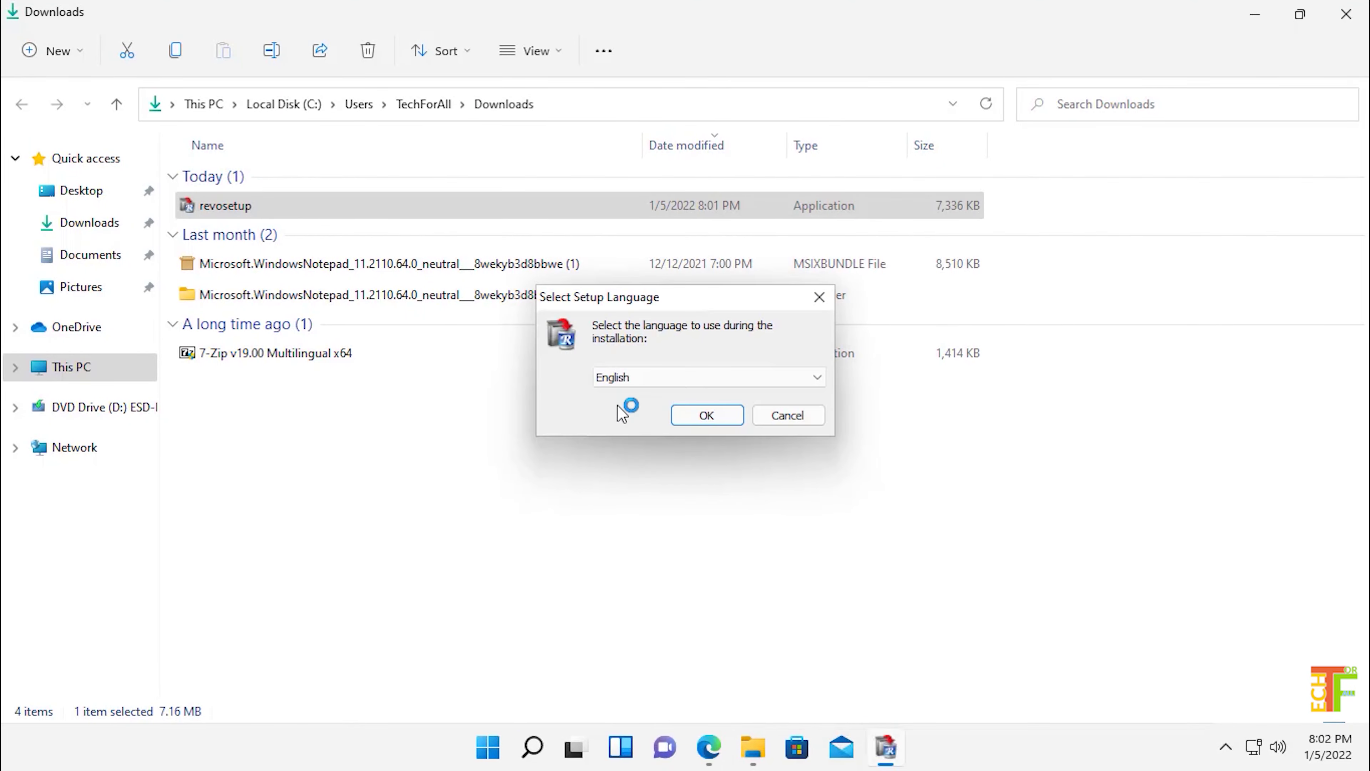
Install Revo Uninstaller in English, accepting the license agreement and keeping the default destination folder and desktop shortcut
click(713, 385)
click(719, 393)
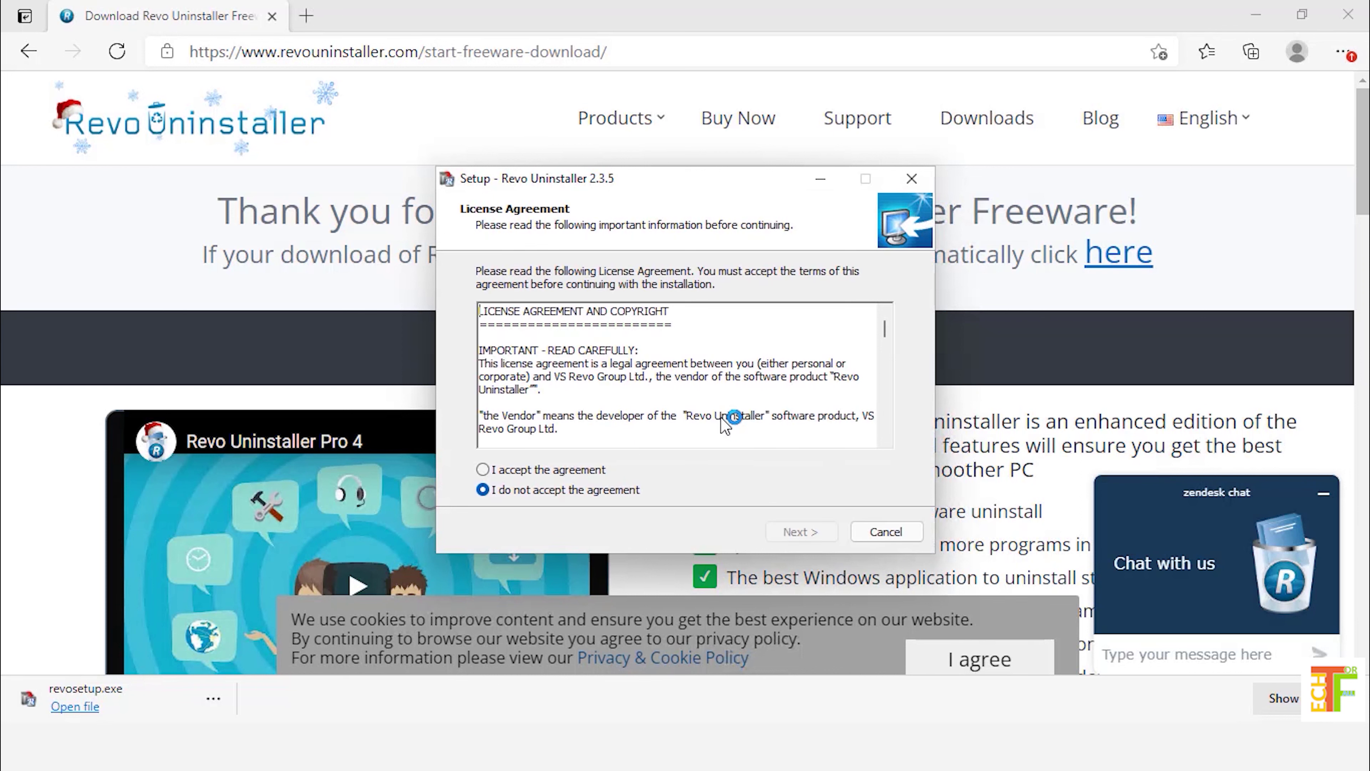
click(563, 469)
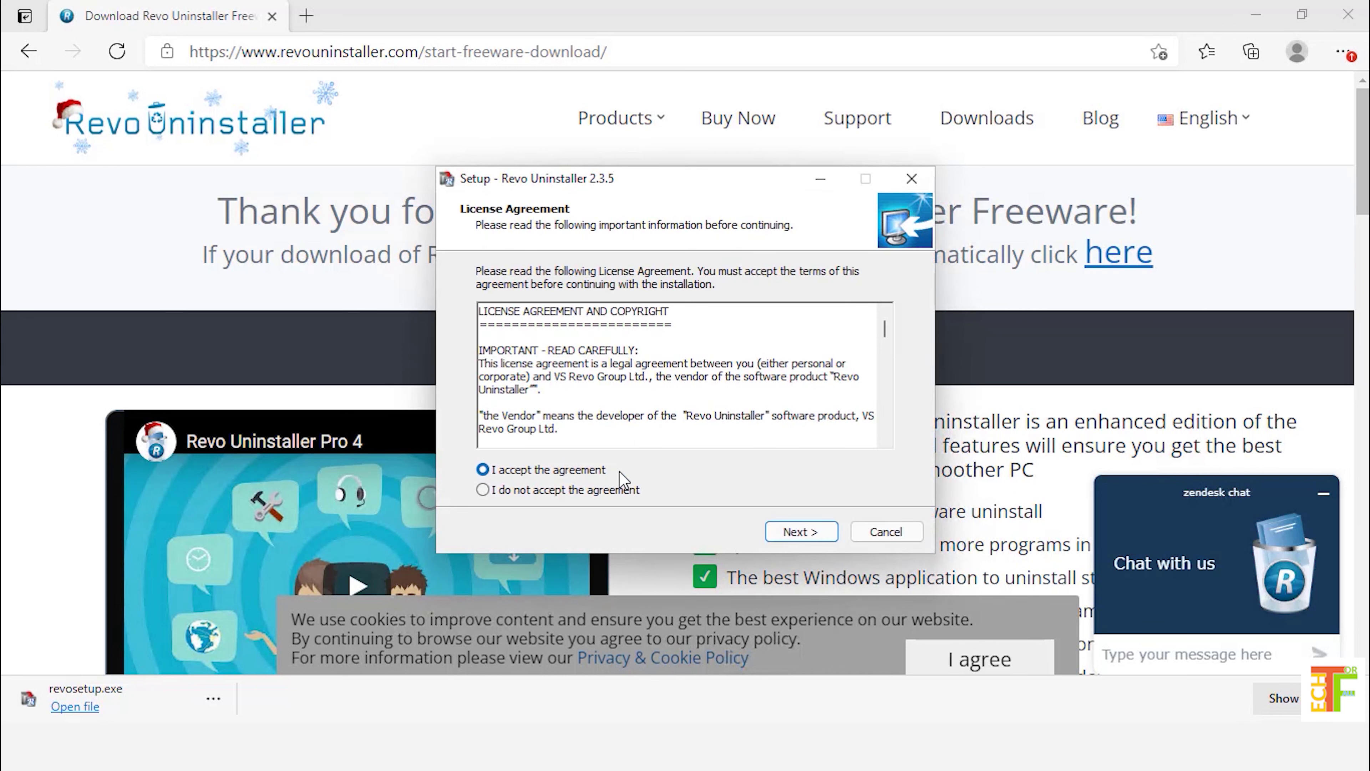
click(801, 532)
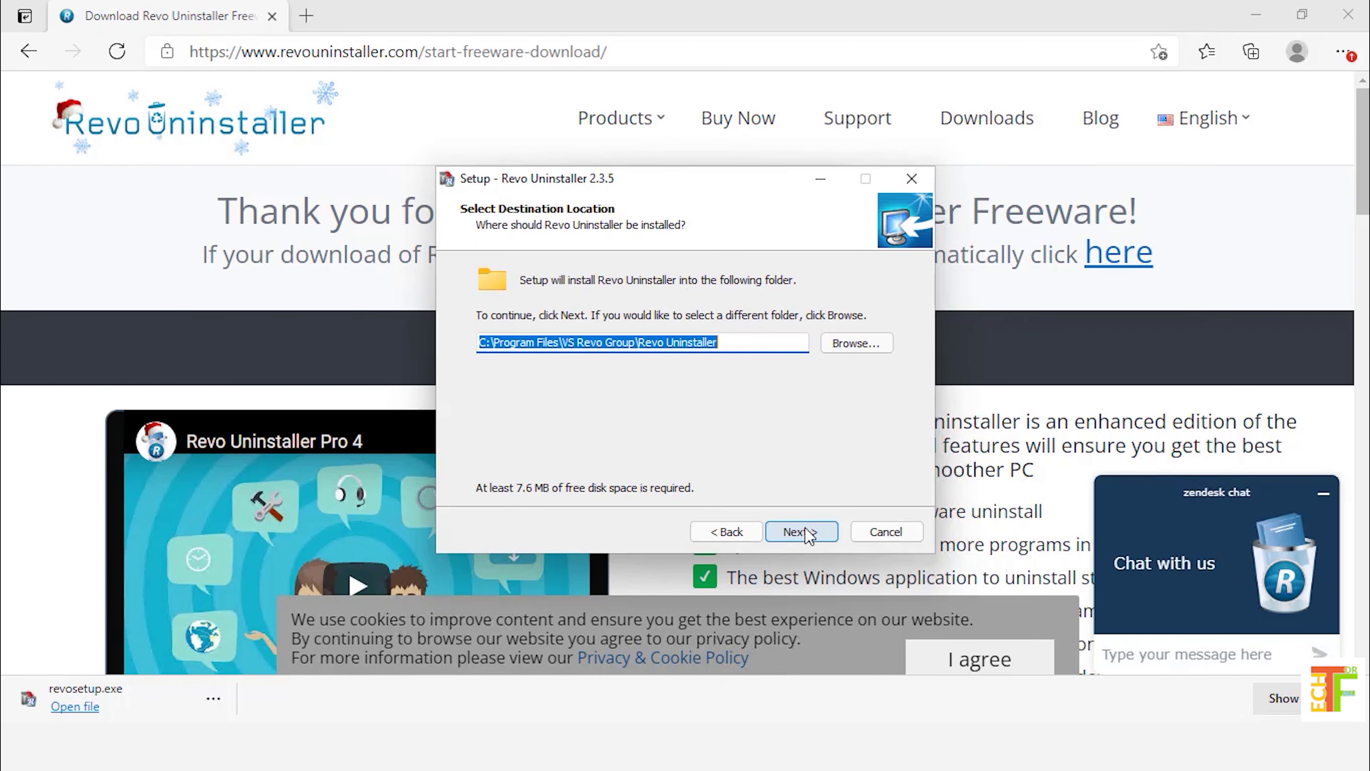
click(801, 532)
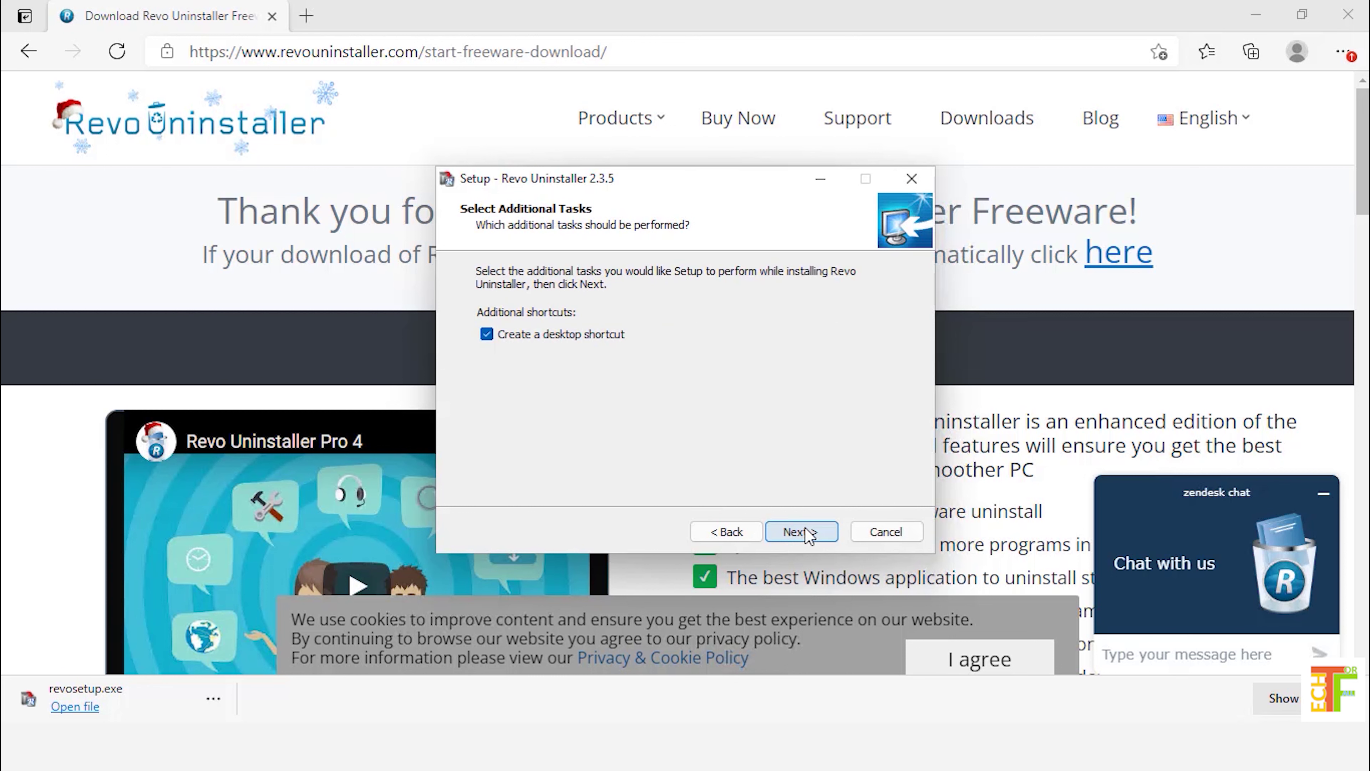
click(805, 532)
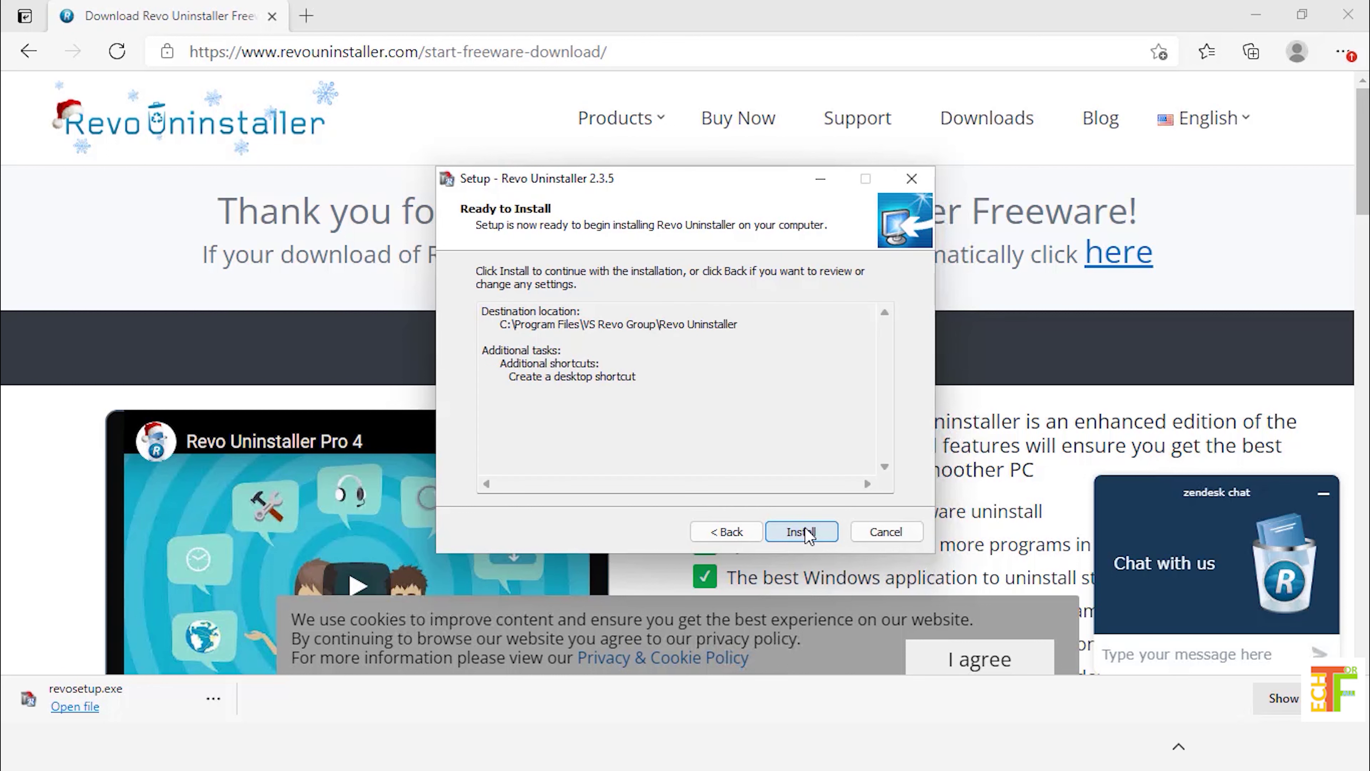
click(803, 532)
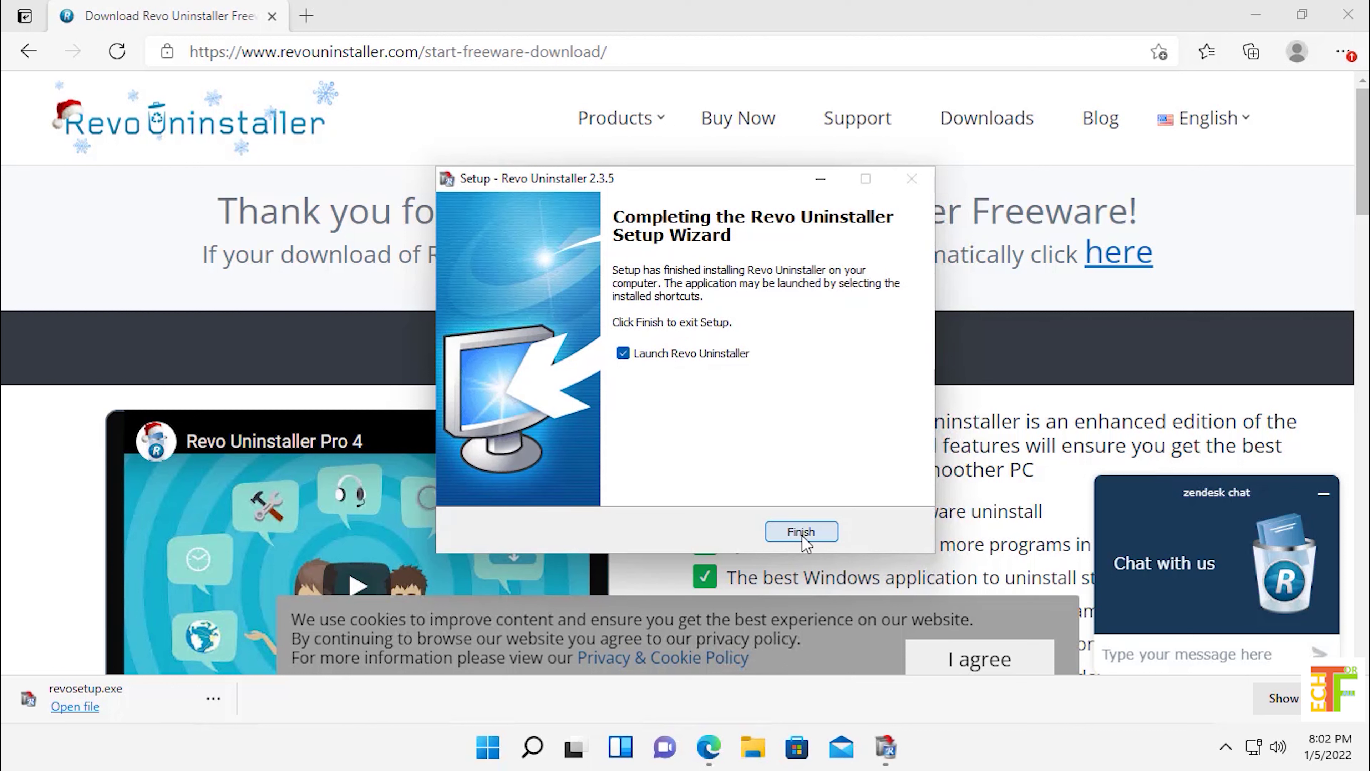
Finish the setup without launching Revo Uninstaller and close the browser window
click(653, 365)
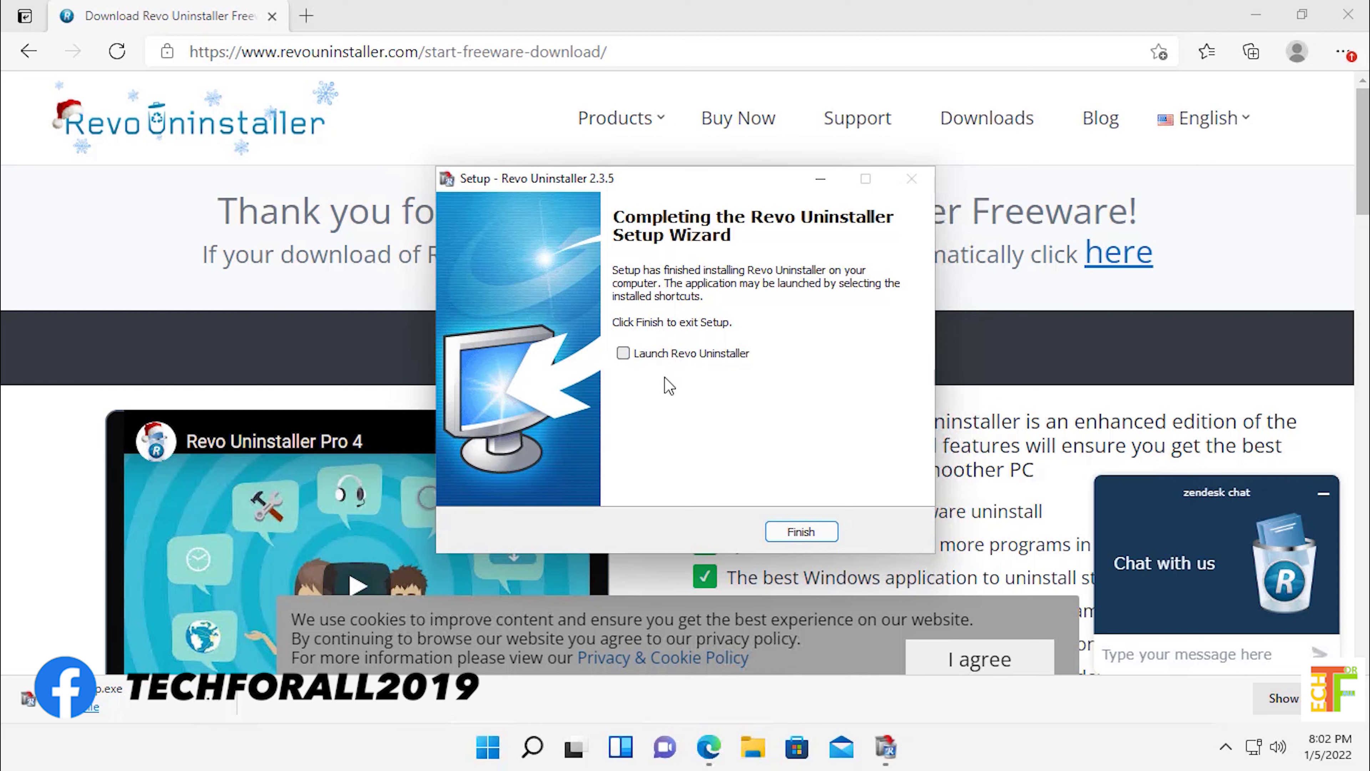
click(808, 533)
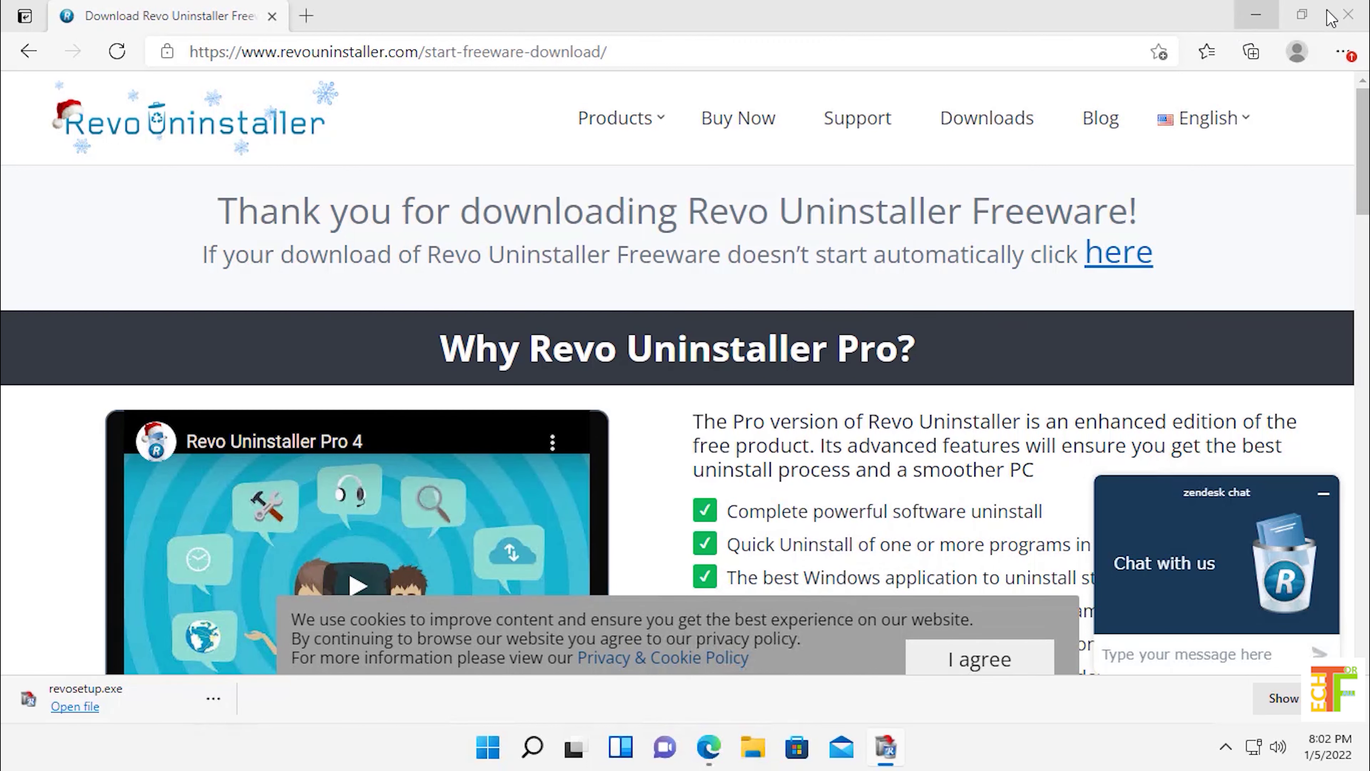
click(1348, 14)
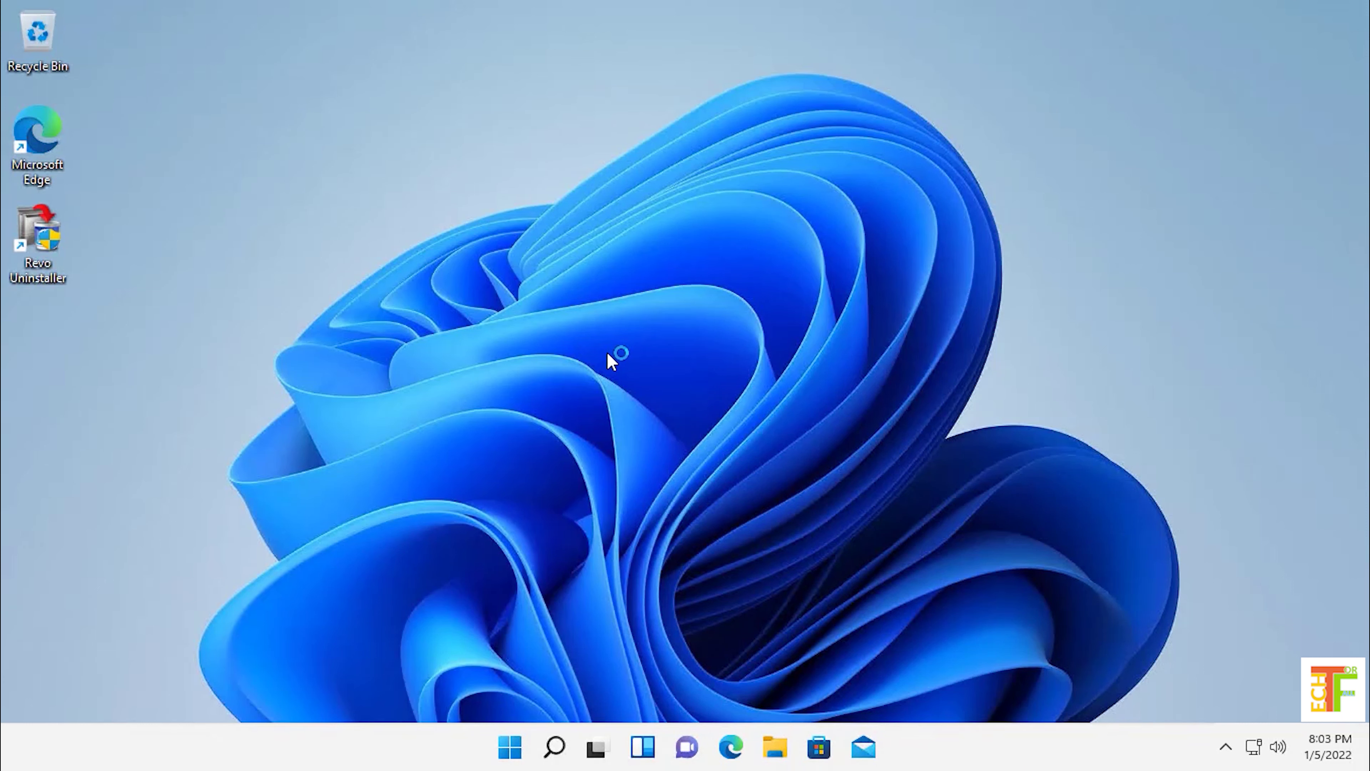
Open Programs and Features with appwiz.cpl, check the Microsoft OneDrive entry, and minimize the window
key(super+r)
text(app)
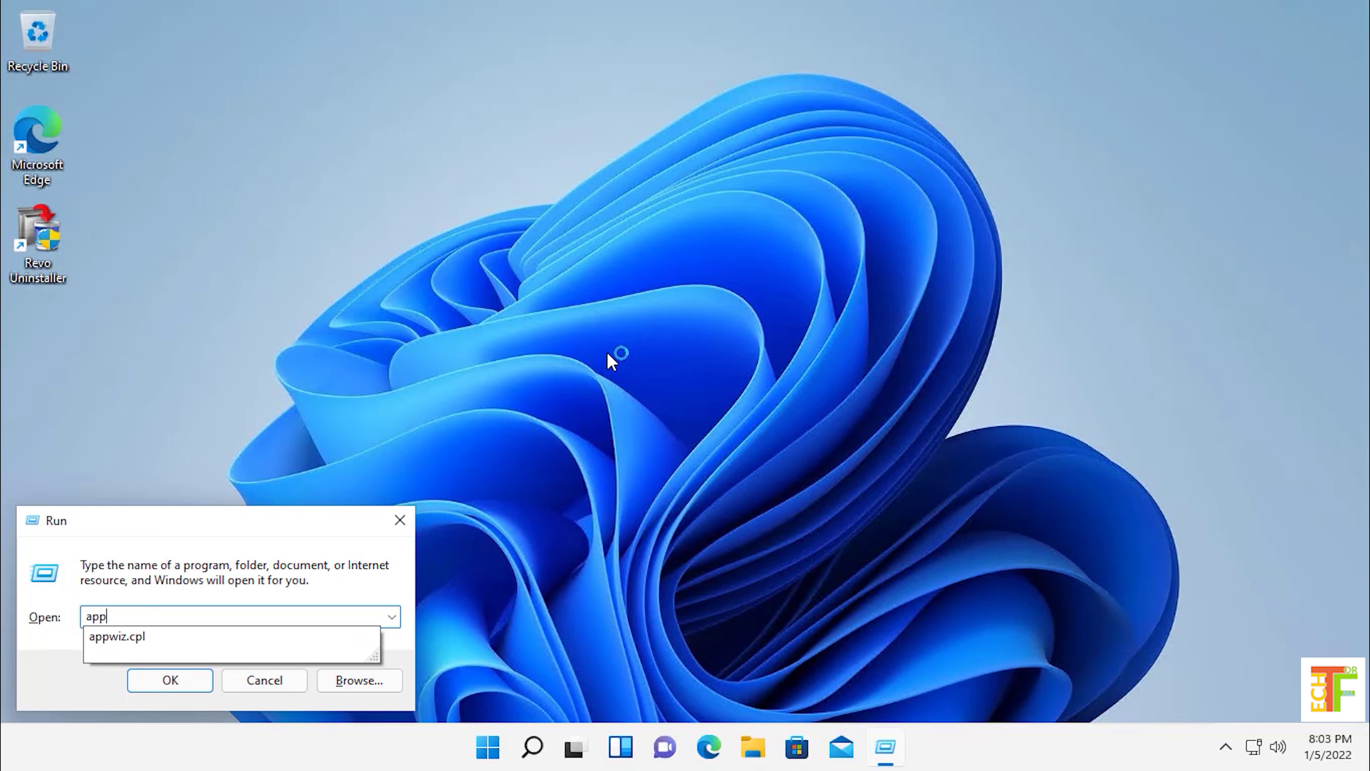
key(Down)
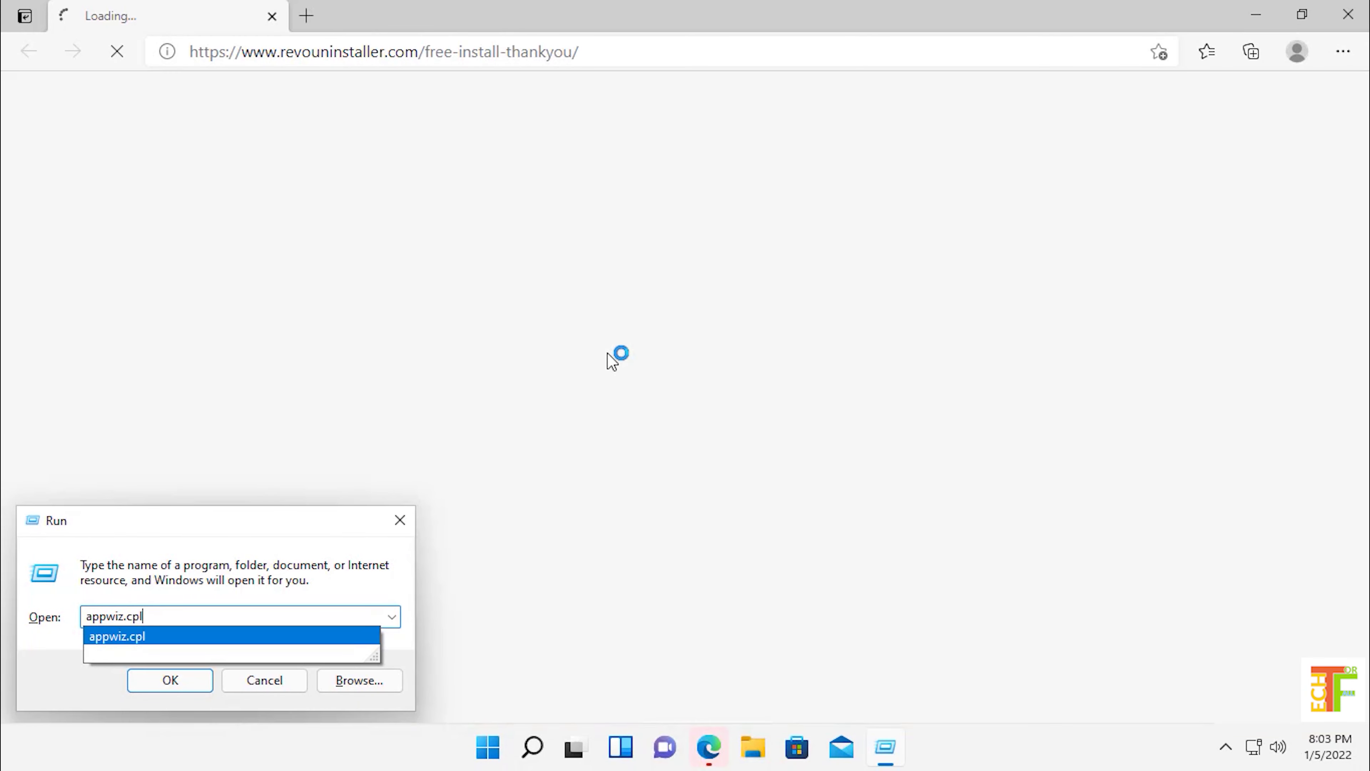
key(Return)
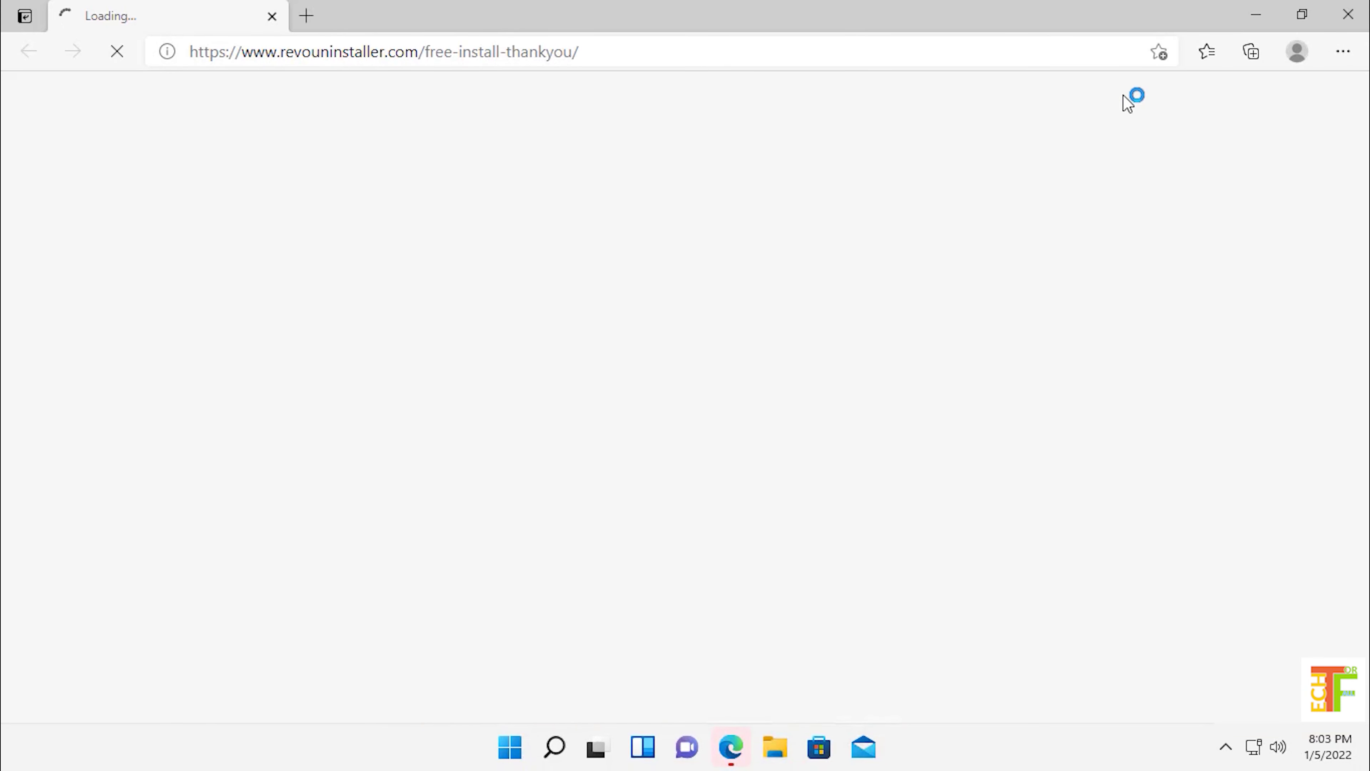
click(1257, 12)
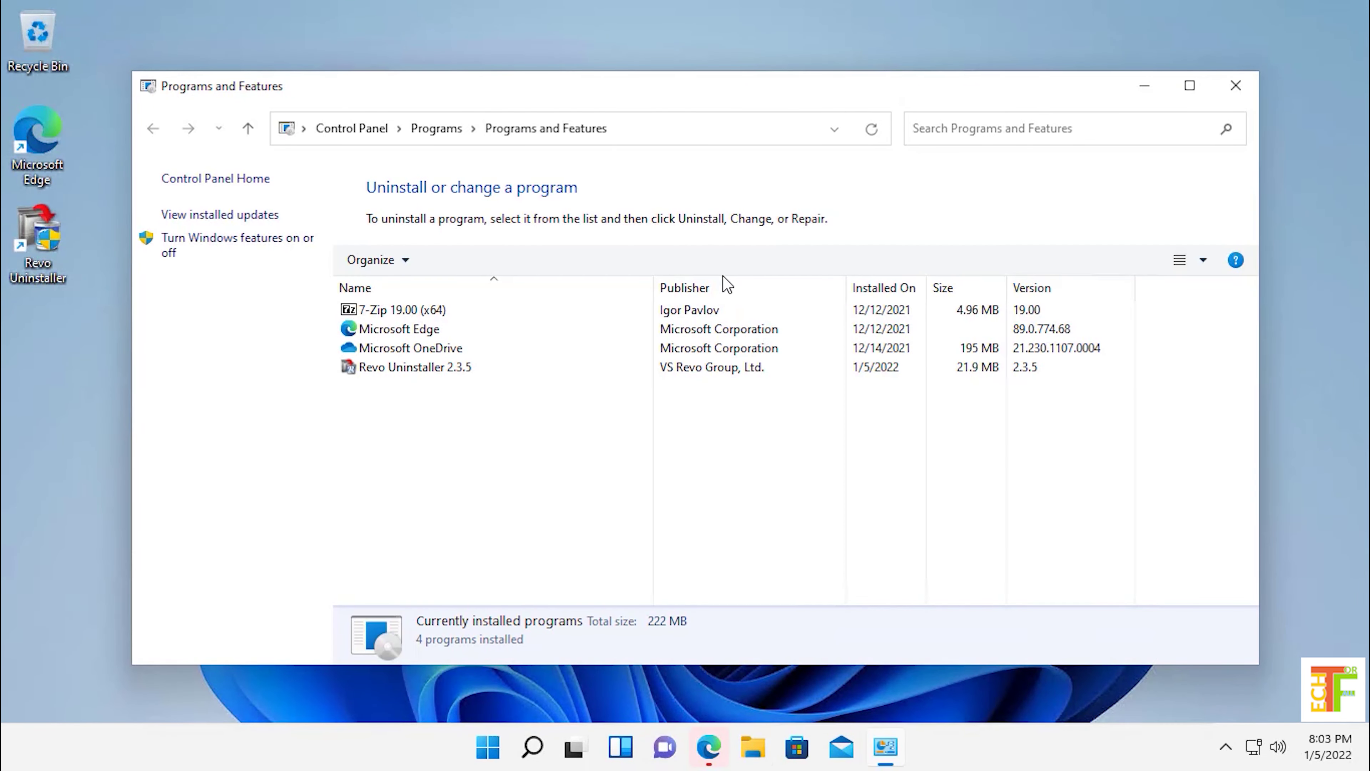
click(493, 345)
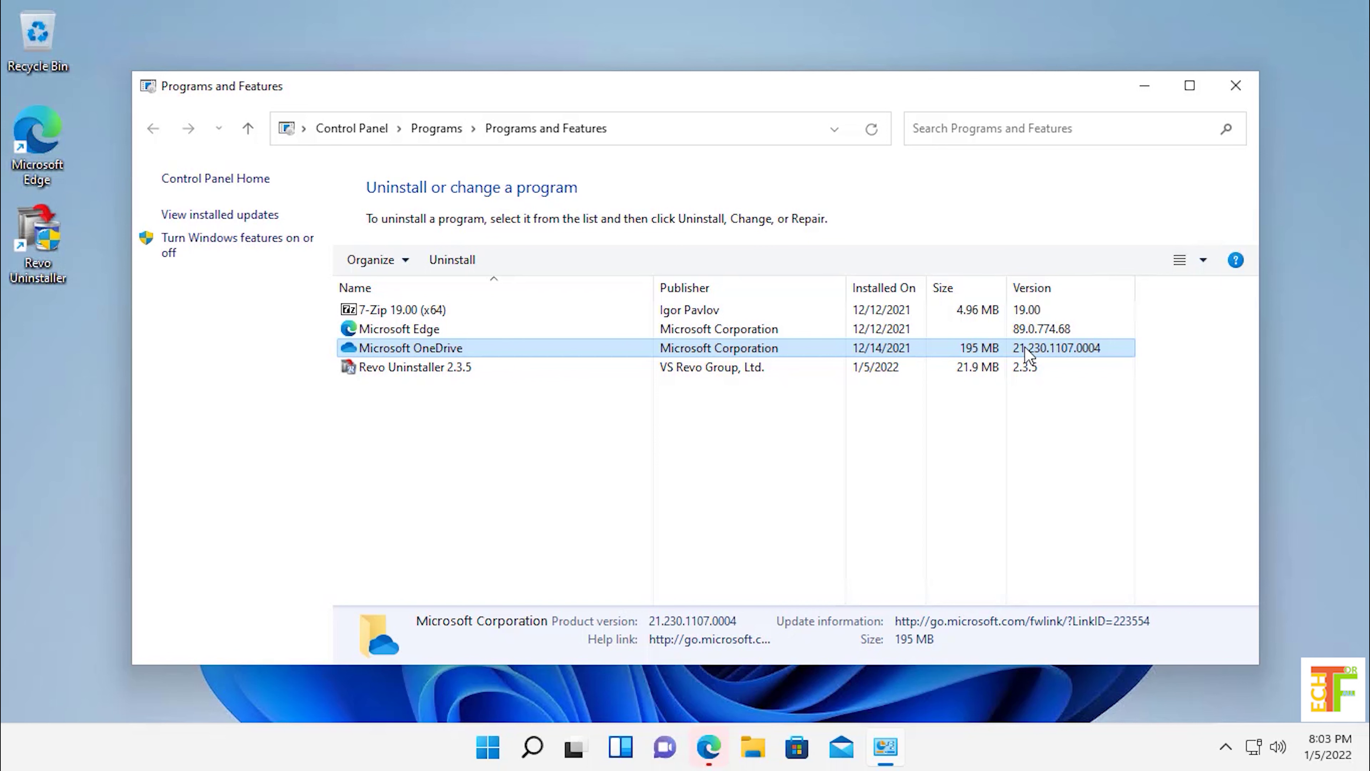
click(1145, 85)
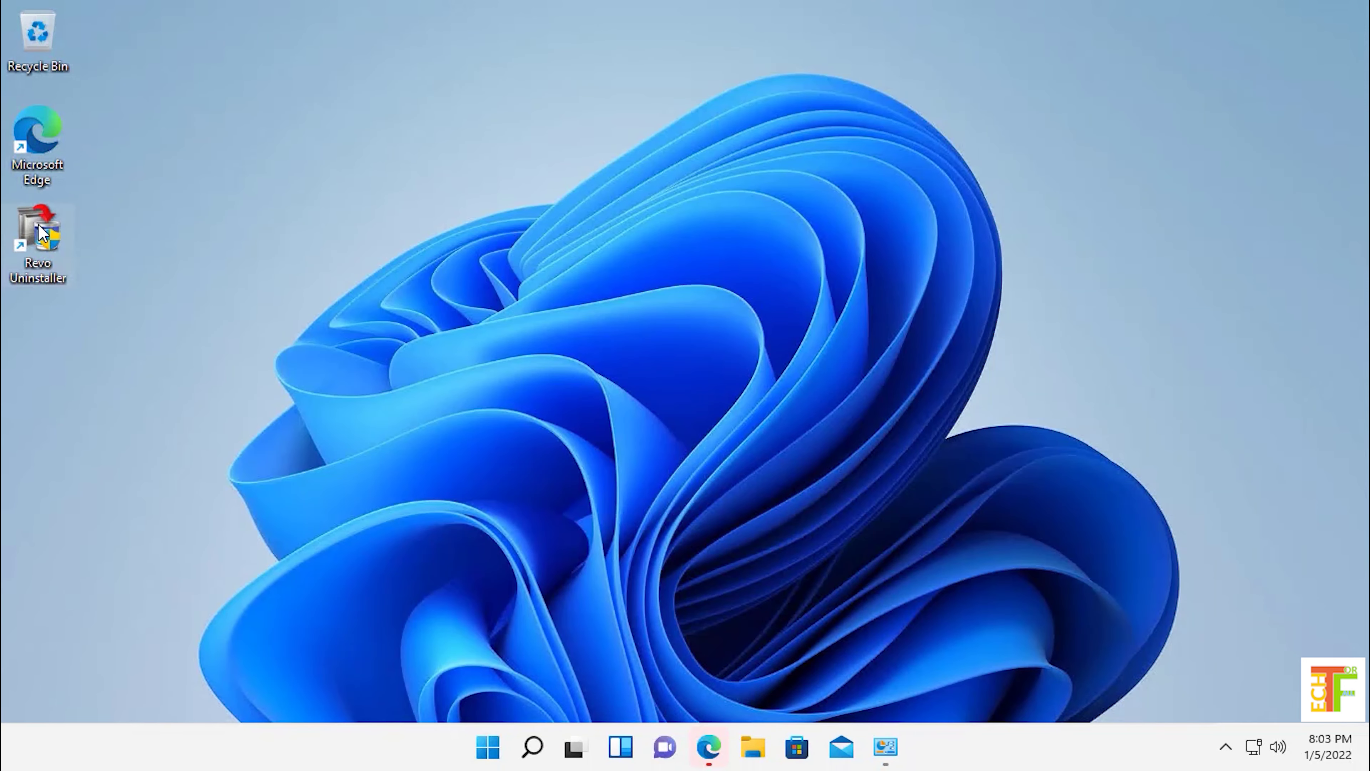
Run Revo Uninstaller from the desktop as administrator and allow it to make changes to the device
right_click(61, 259)
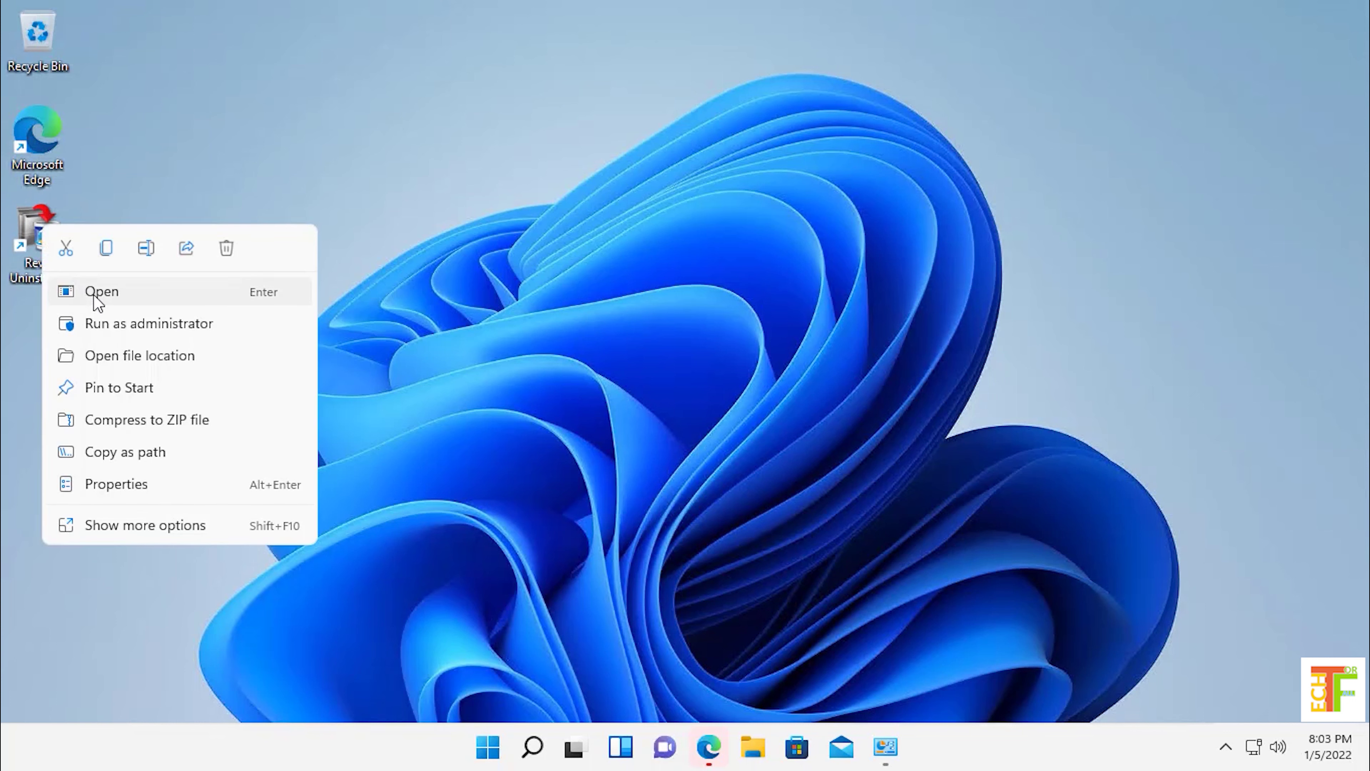
click(119, 324)
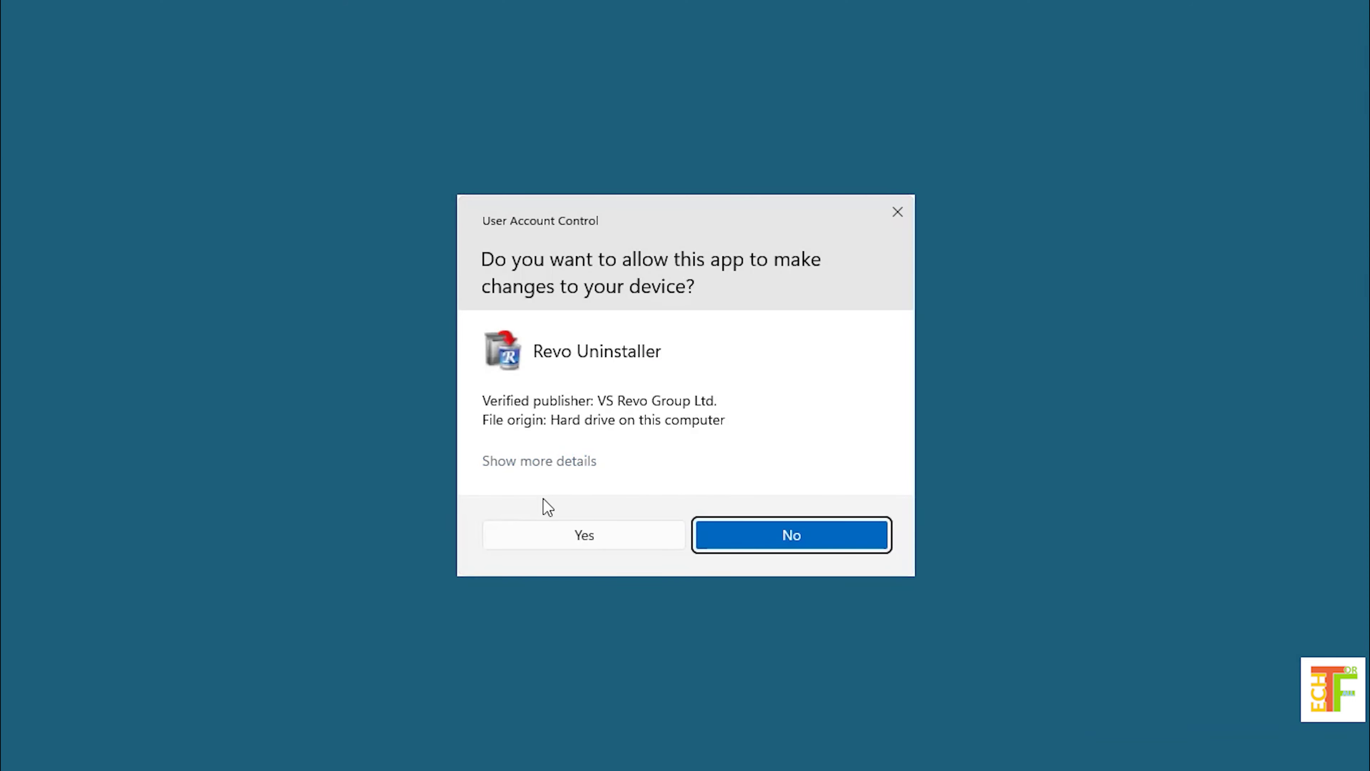
click(590, 541)
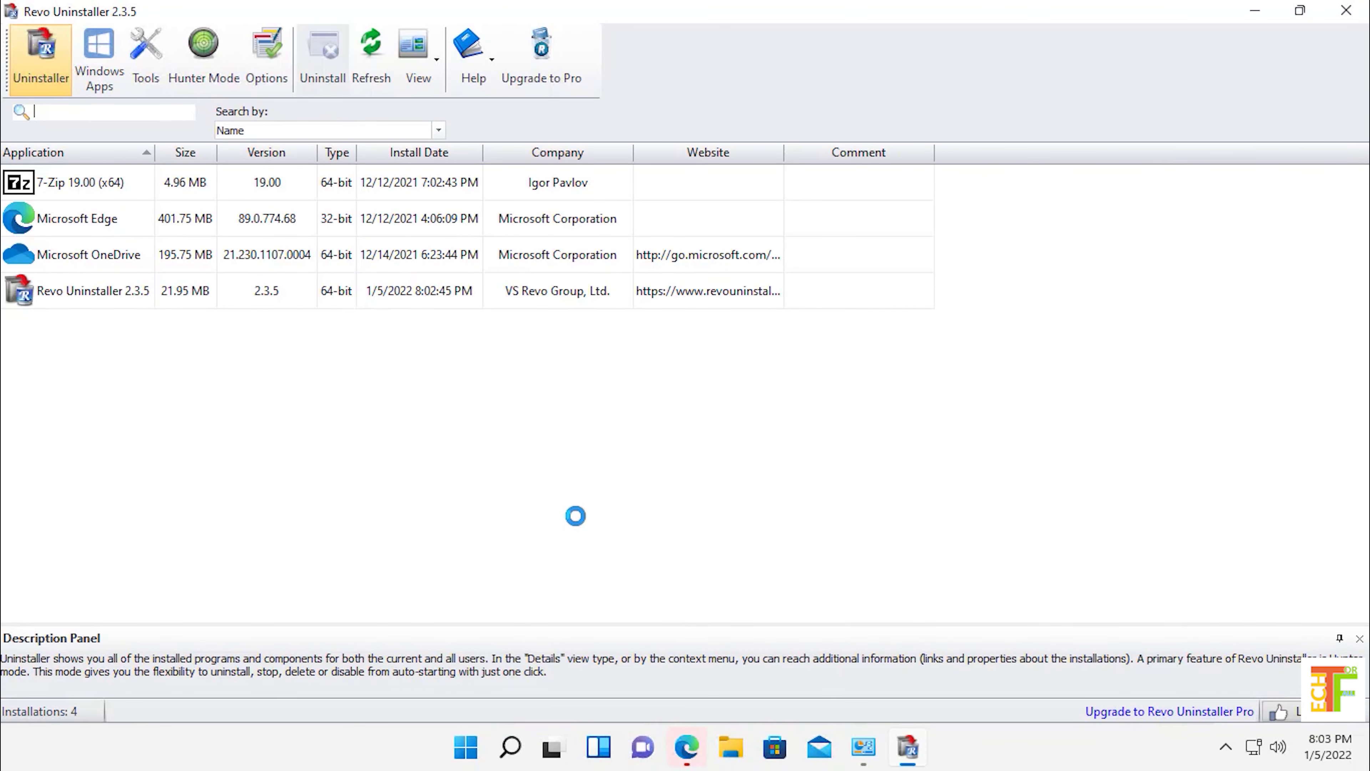
Uninstall Microsoft OneDrive with a system restore point and scan for its leftover files, folders and registry items
click(137, 257)
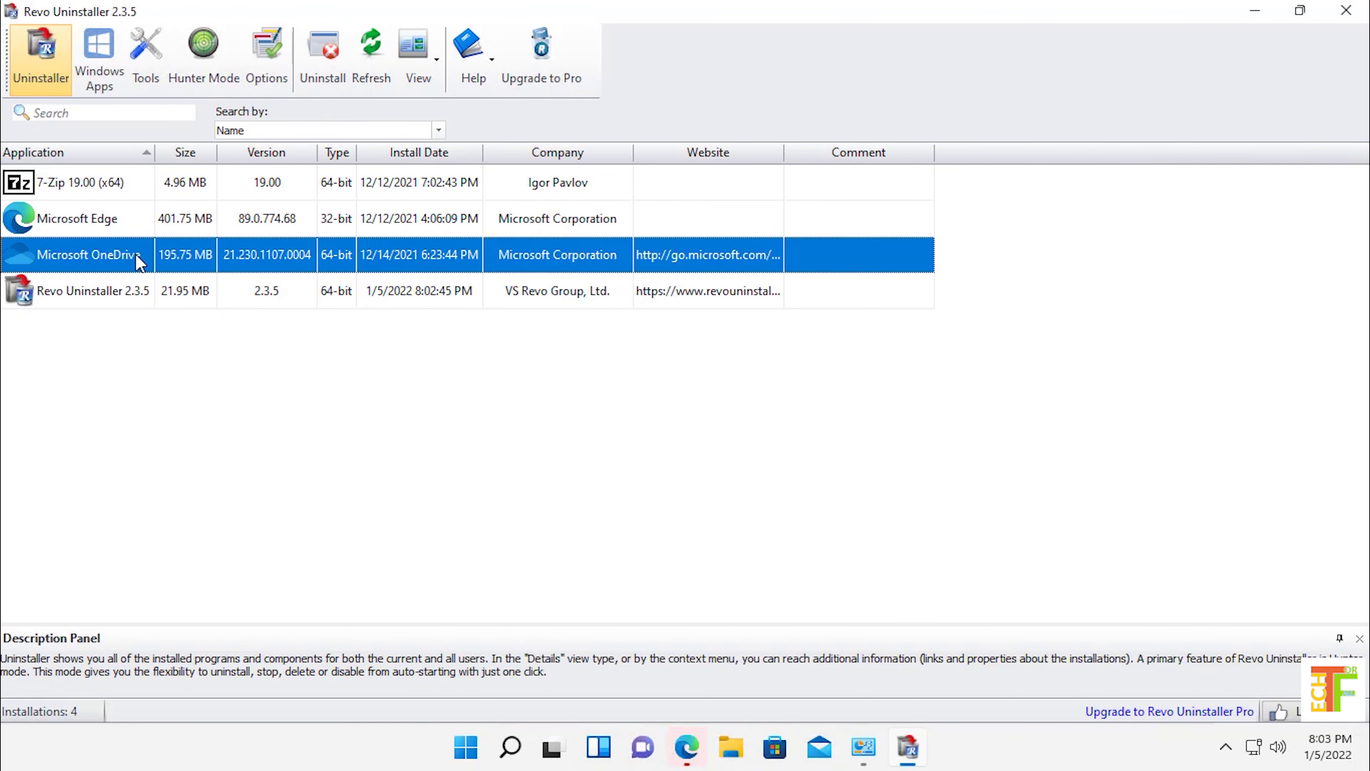
click(331, 59)
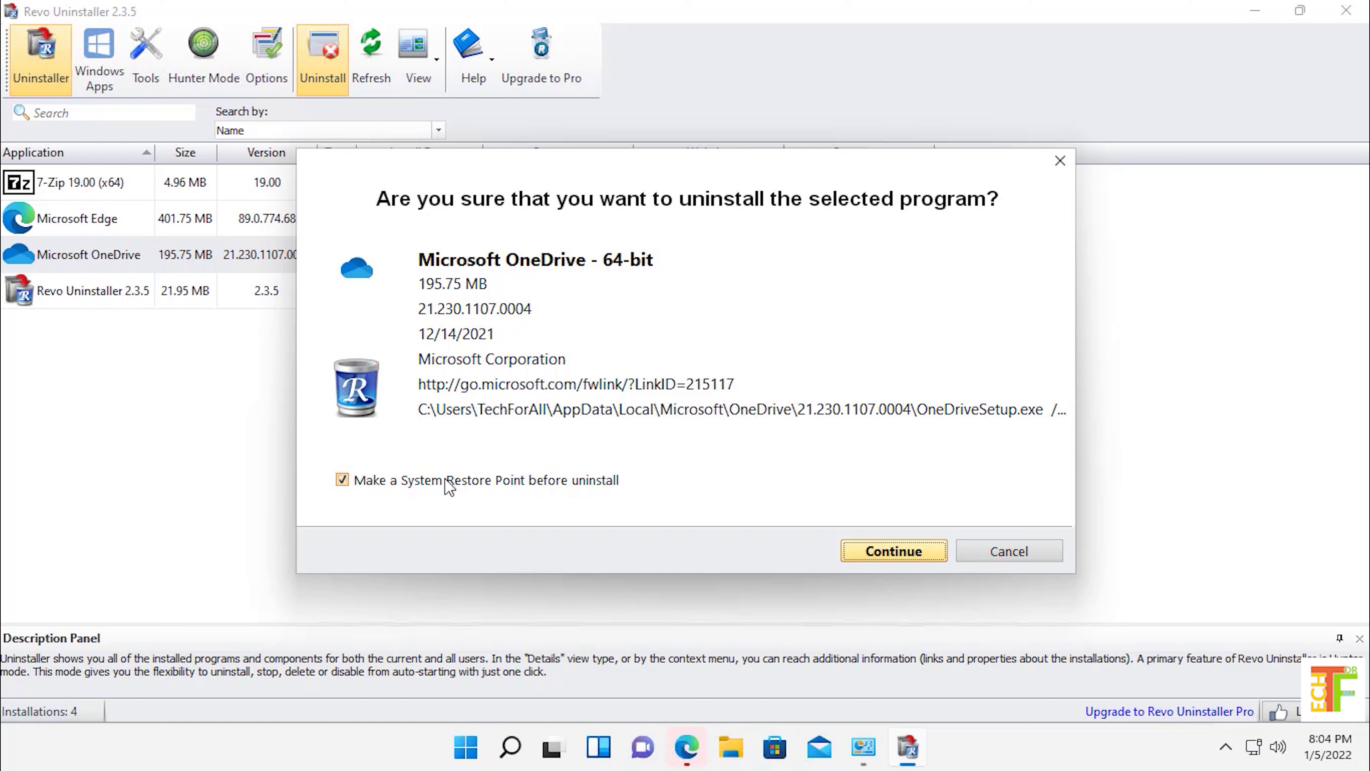
click(894, 552)
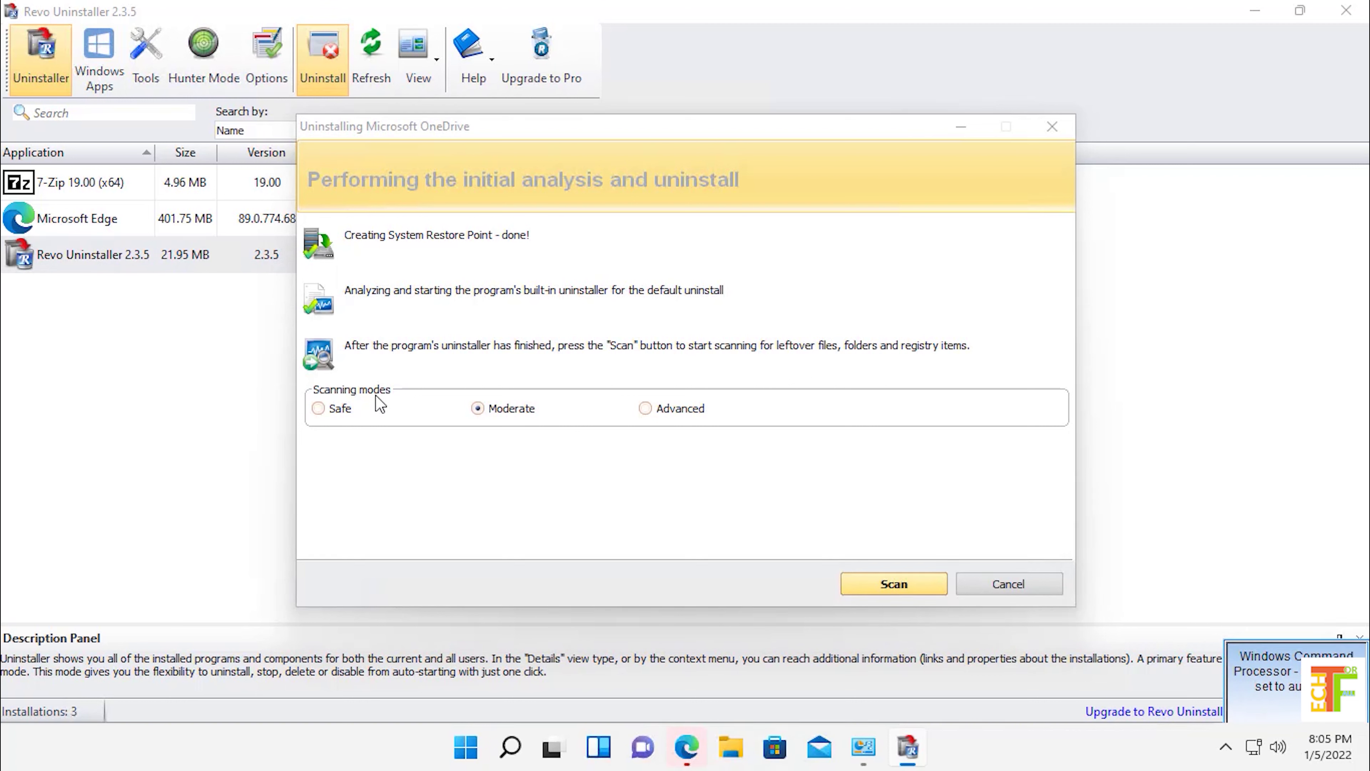
click(664, 411)
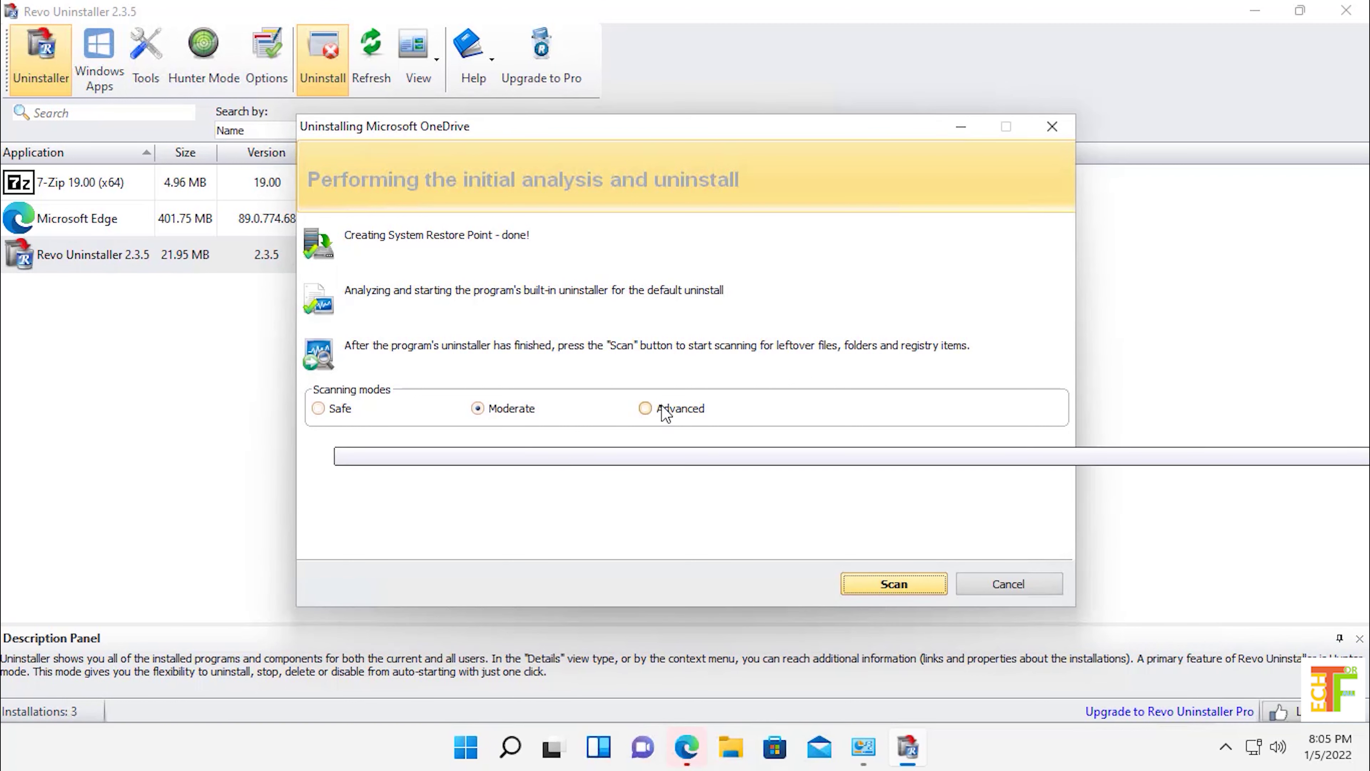
click(892, 589)
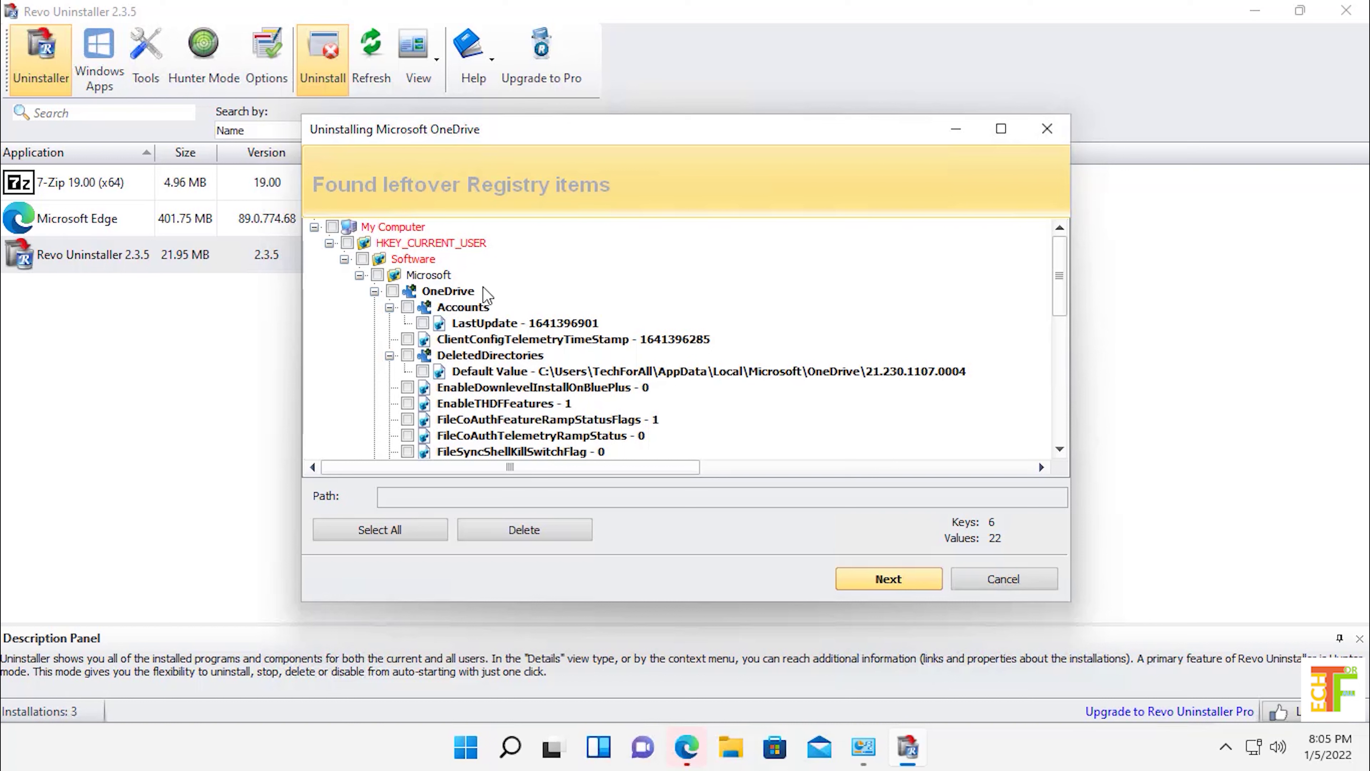
Select all leftover OneDrive registry items under My Computer and delete them
scroll(491, 308, down, 10)
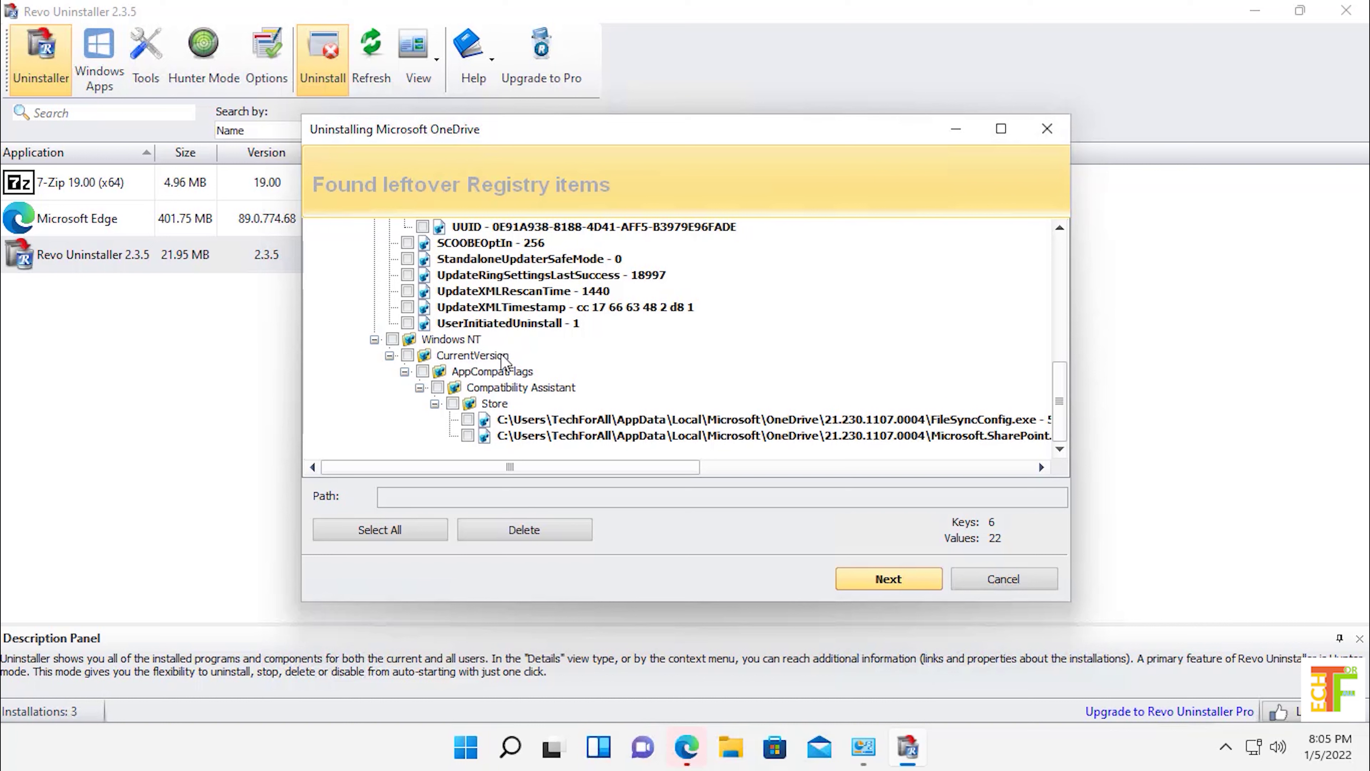
scroll(505, 361, up, 10)
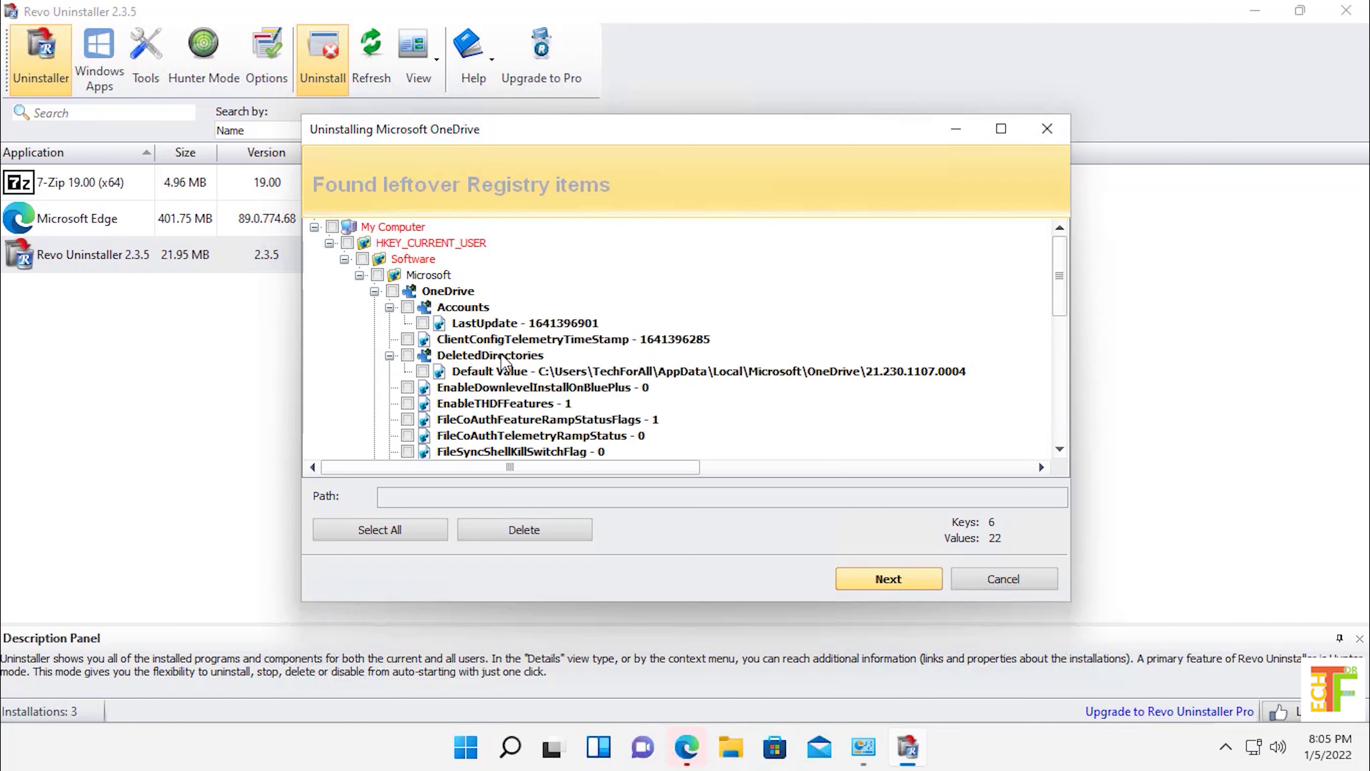
click(332, 228)
scroll(435, 378, down, 10)
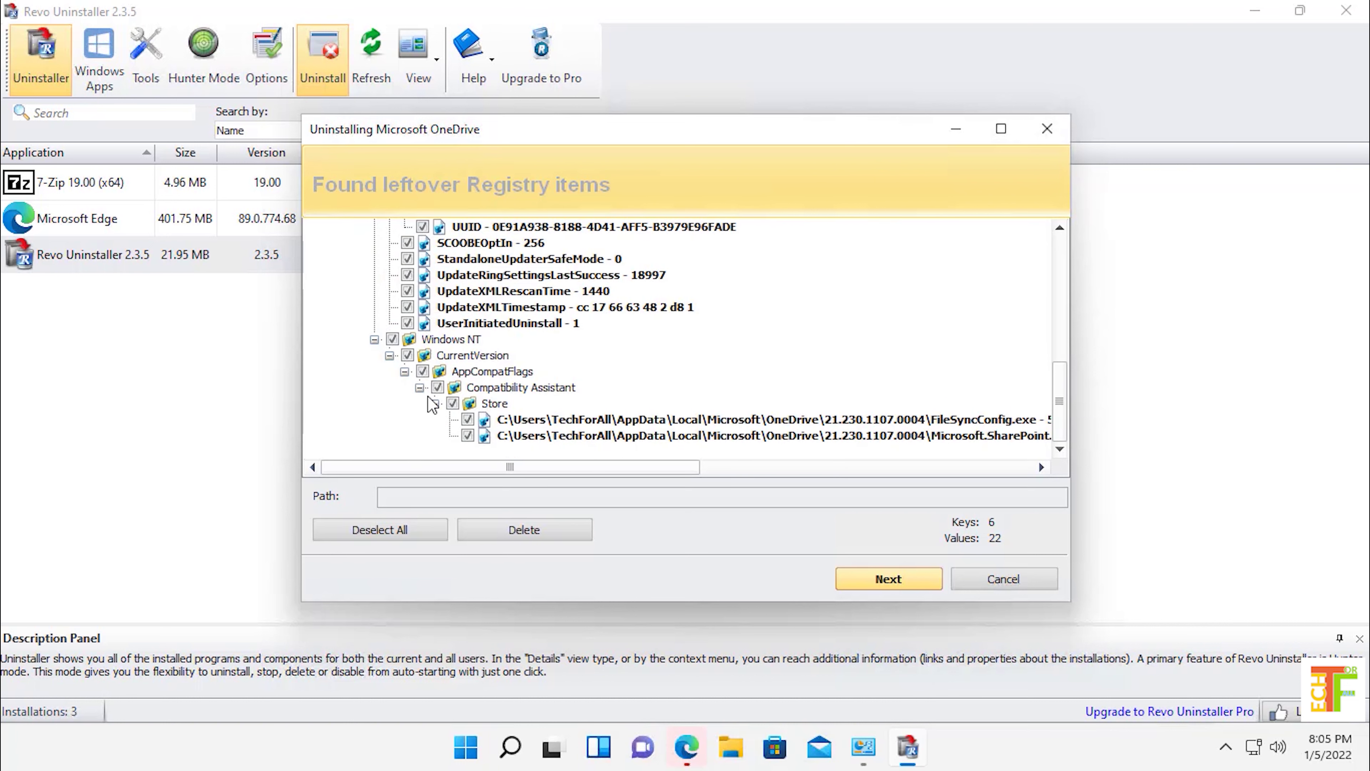
click(526, 531)
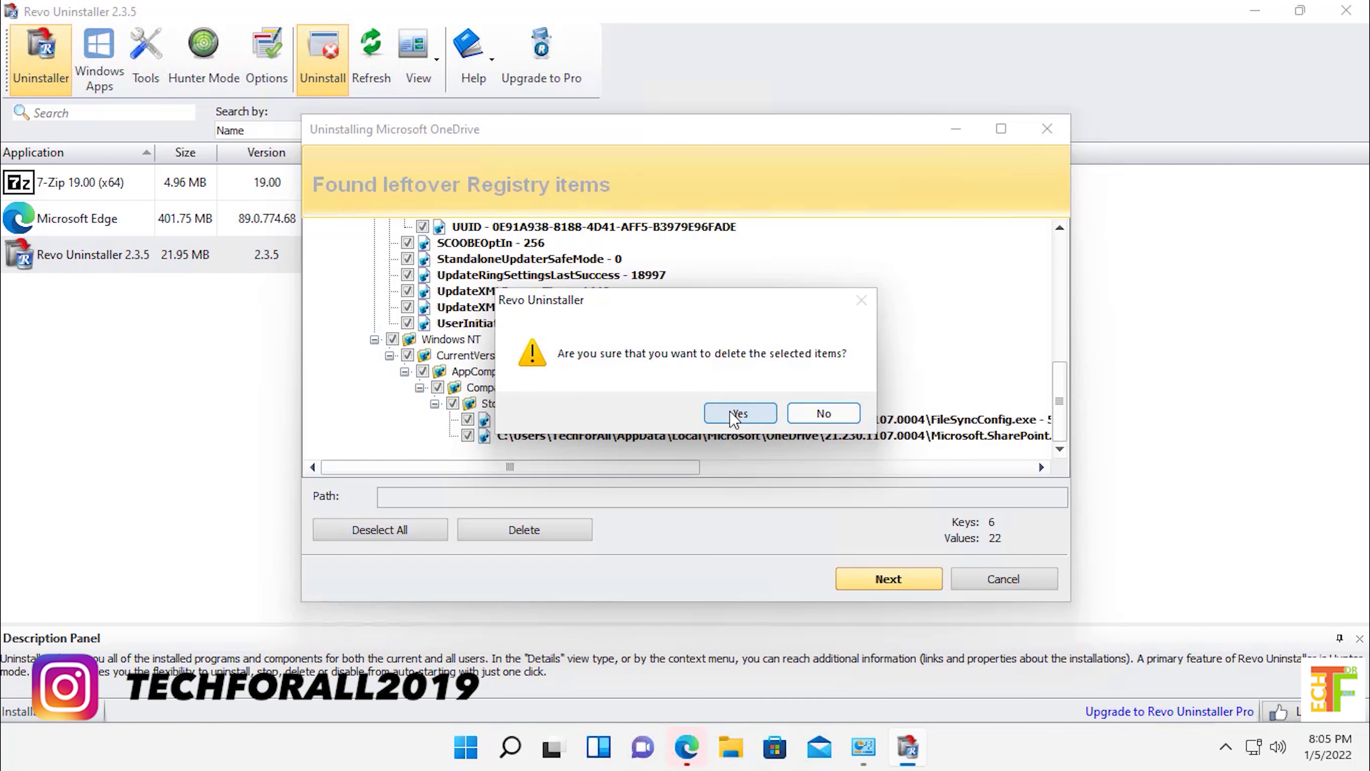
click(739, 413)
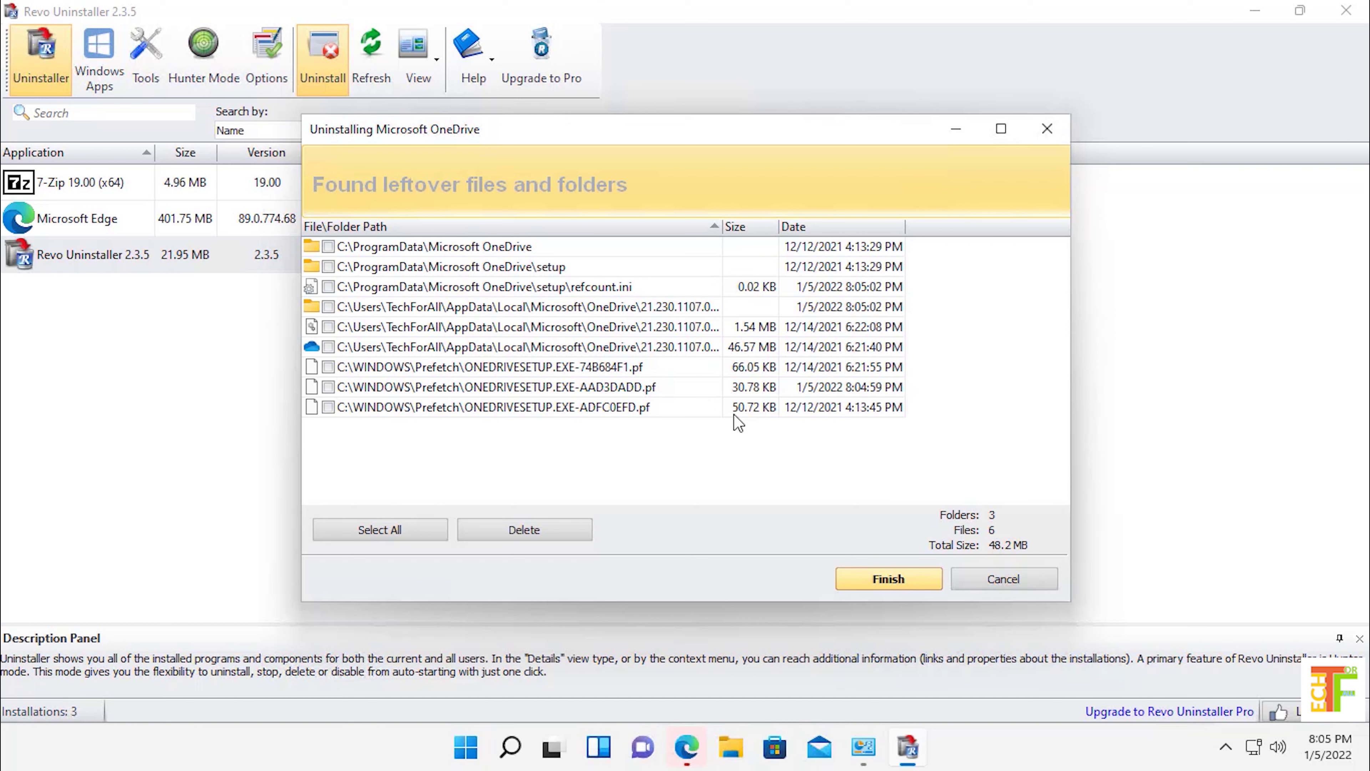
Delete all leftover OneDrive files and folders, then finish the uninstall and close Revo Uninstaller
click(408, 529)
click(524, 532)
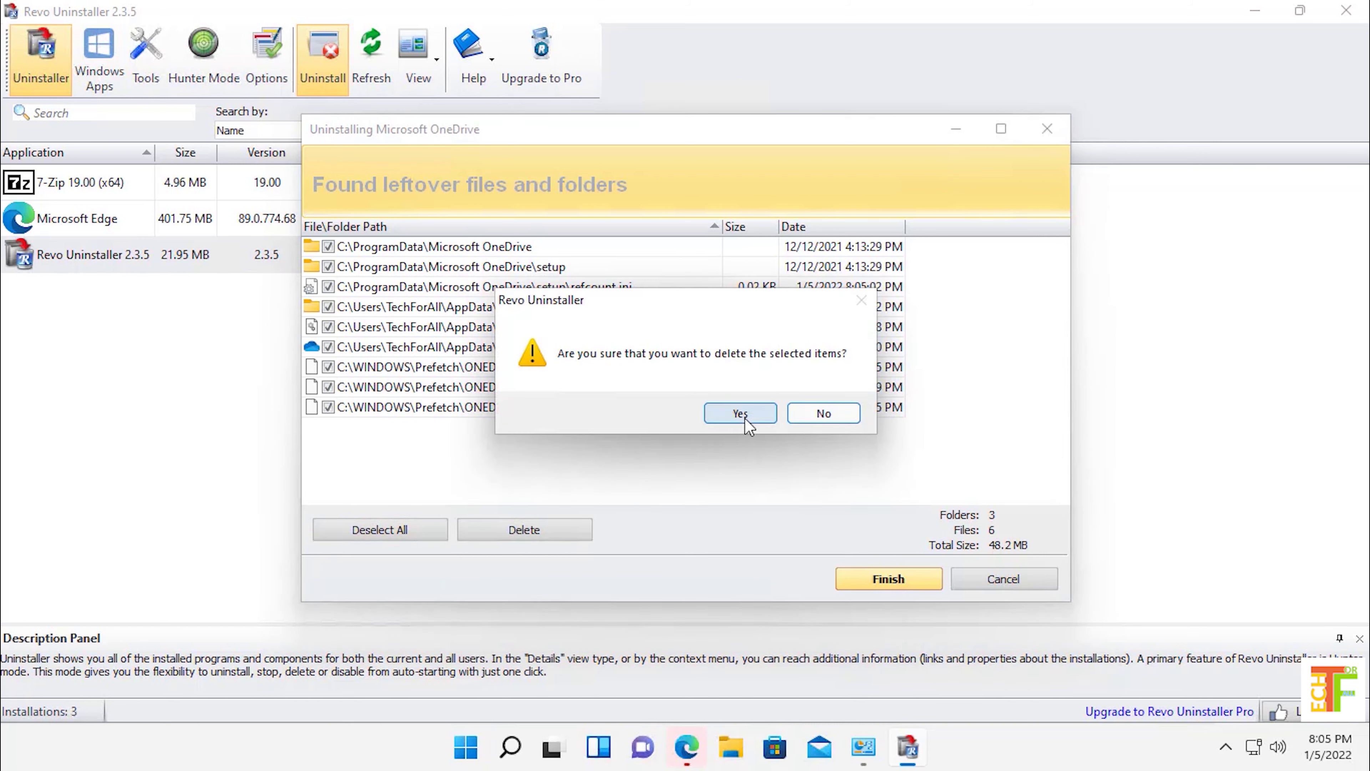
click(741, 414)
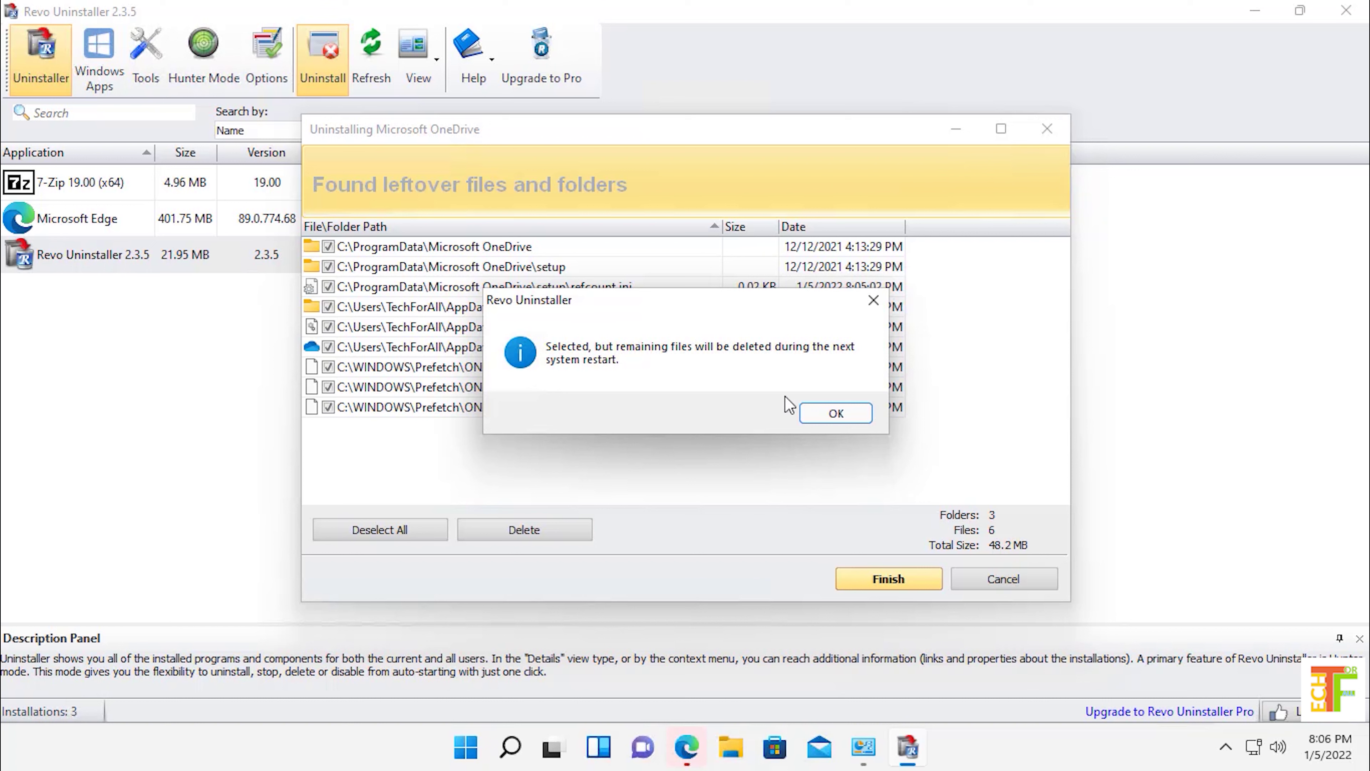
click(826, 414)
click(913, 578)
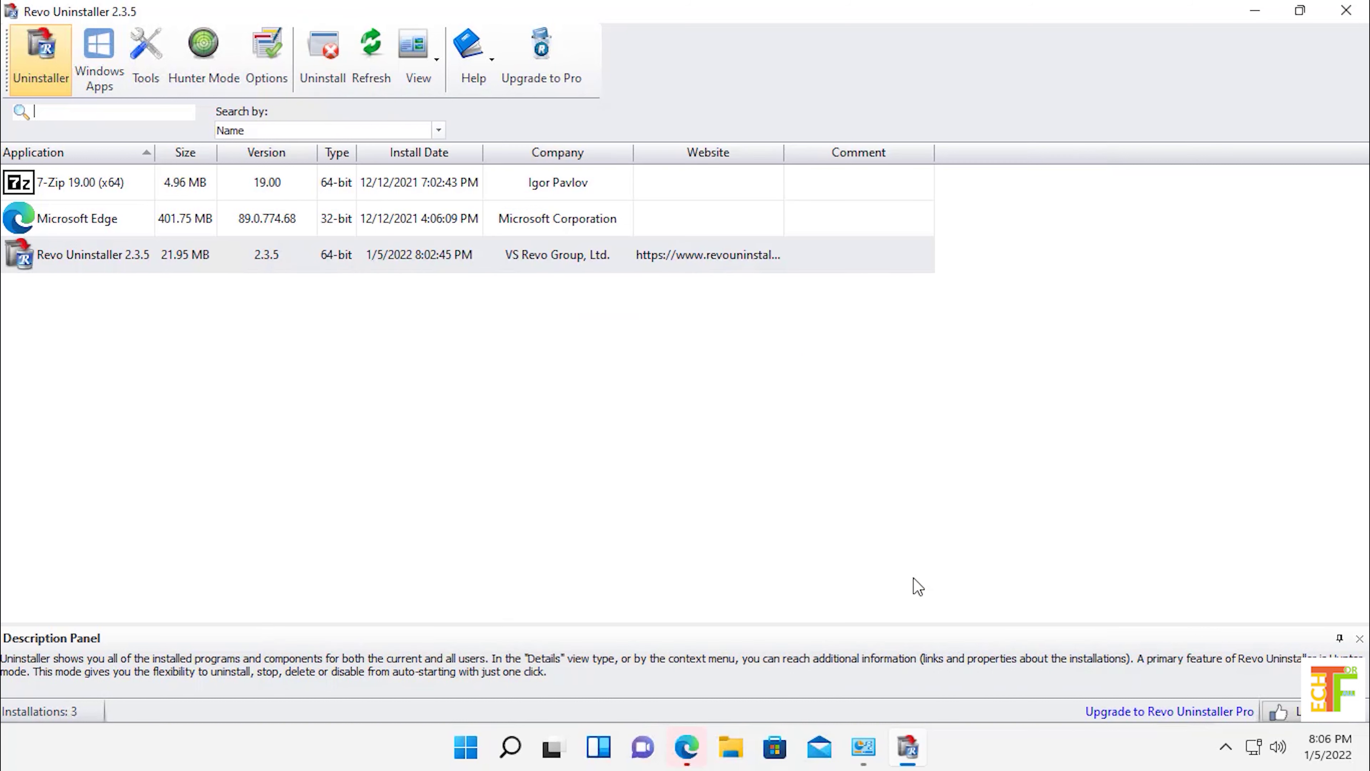
click(1346, 11)
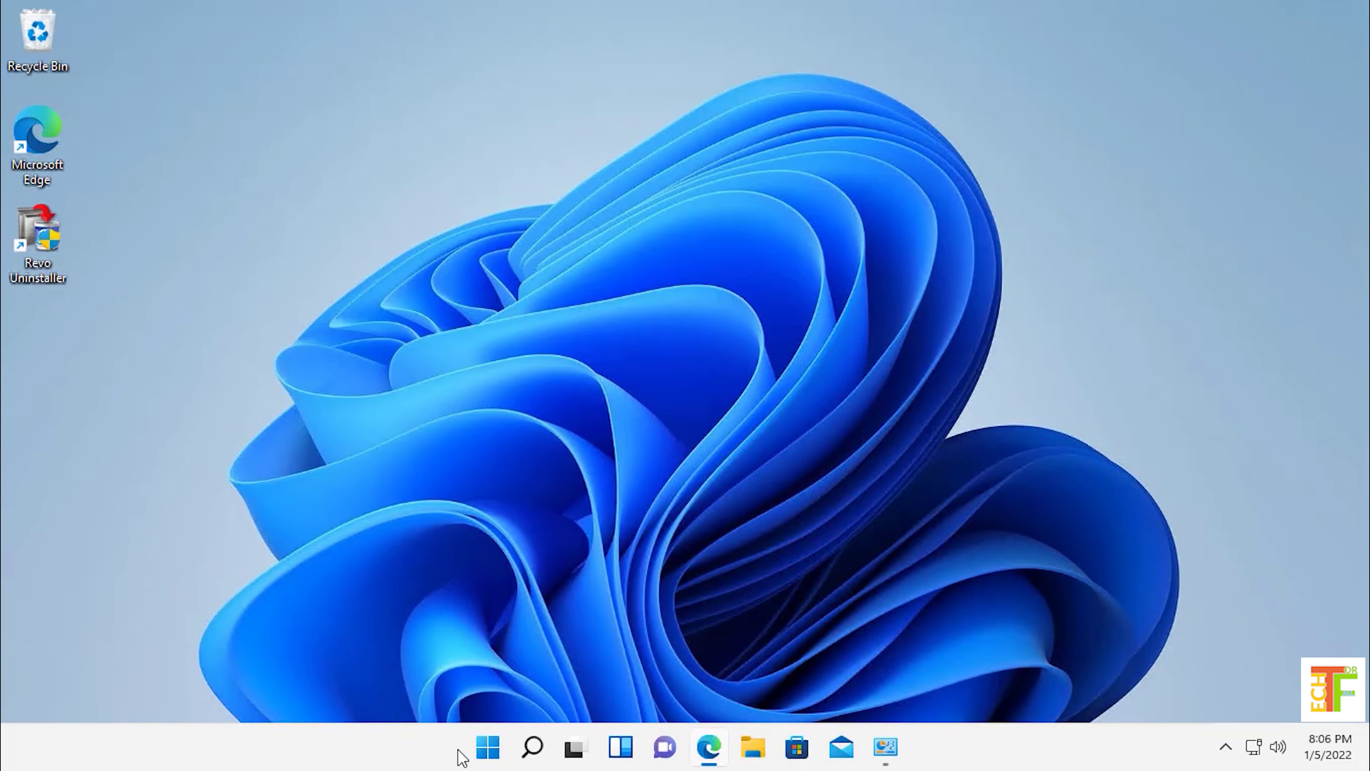
Restart the computer despite the app blocking it and sign back in to Windows
key(super)
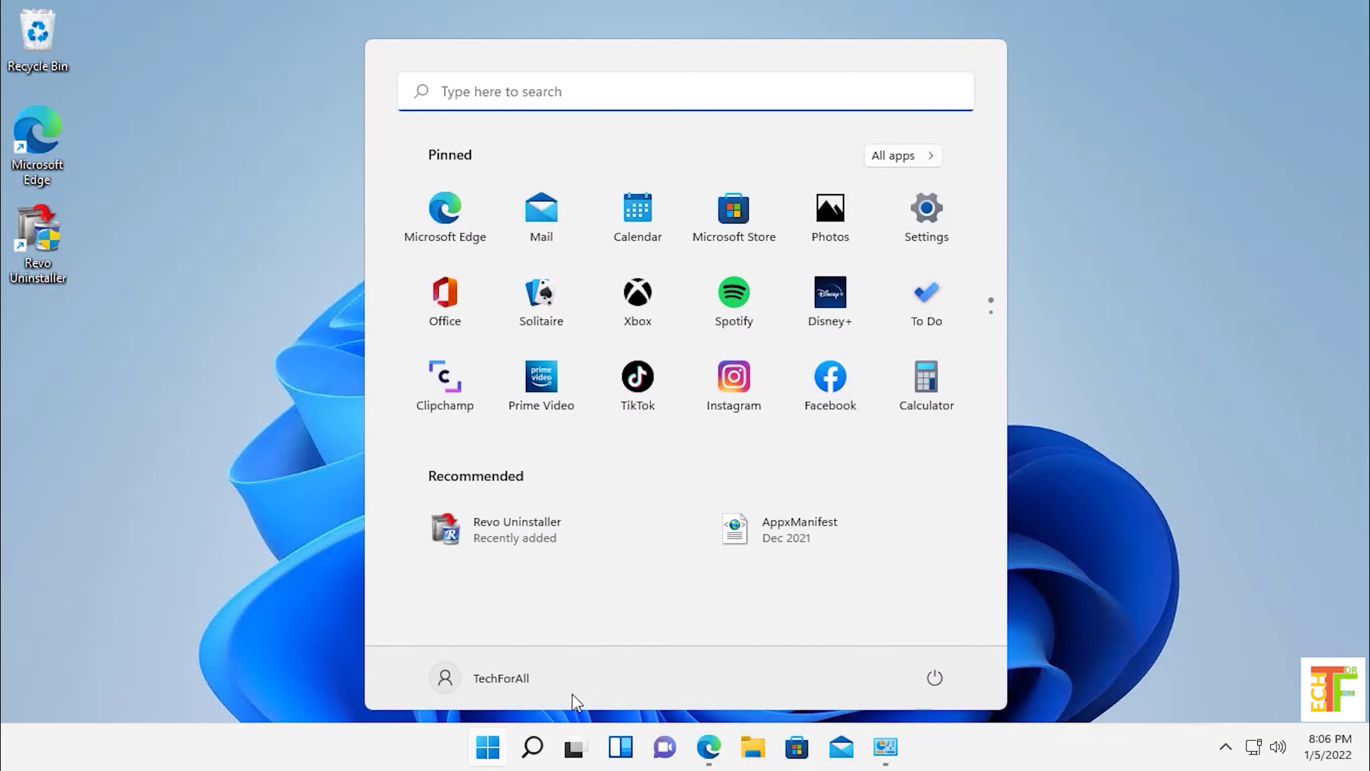
click(947, 681)
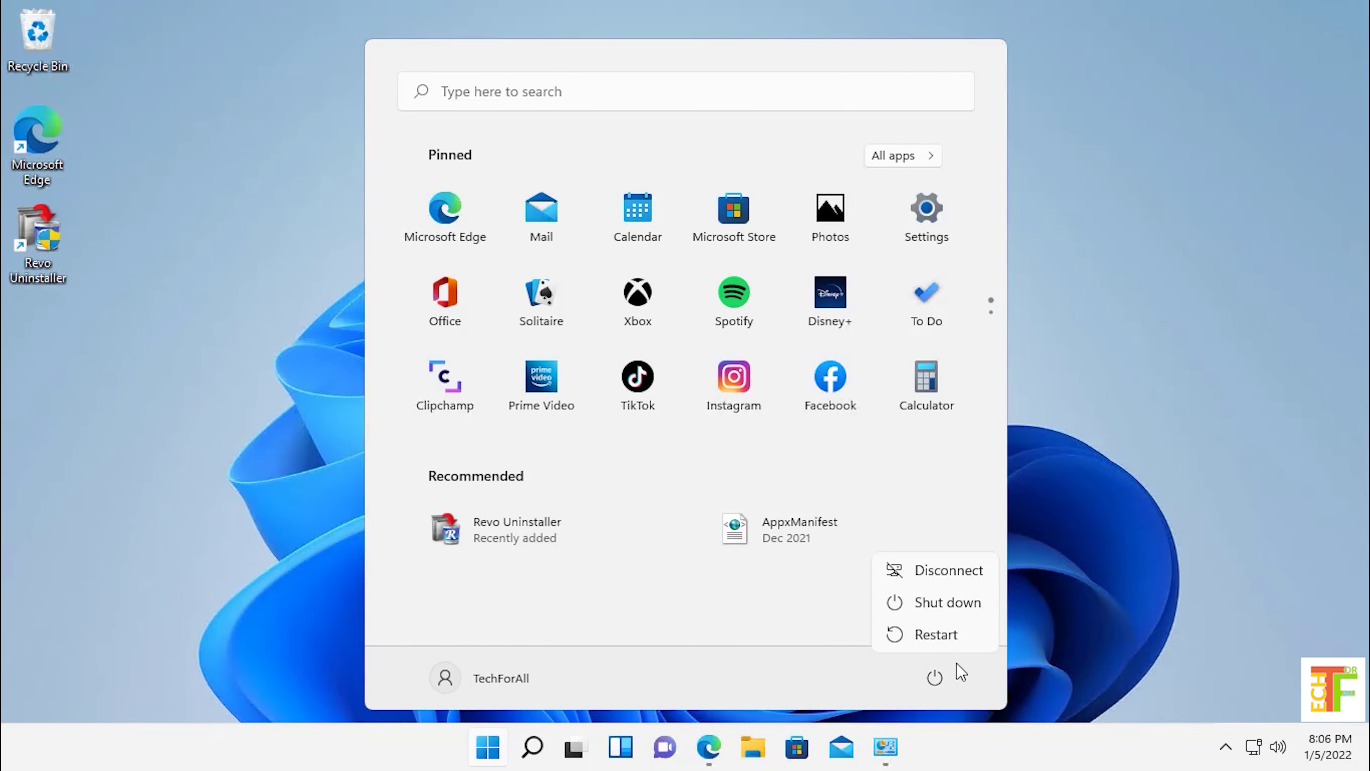
click(946, 635)
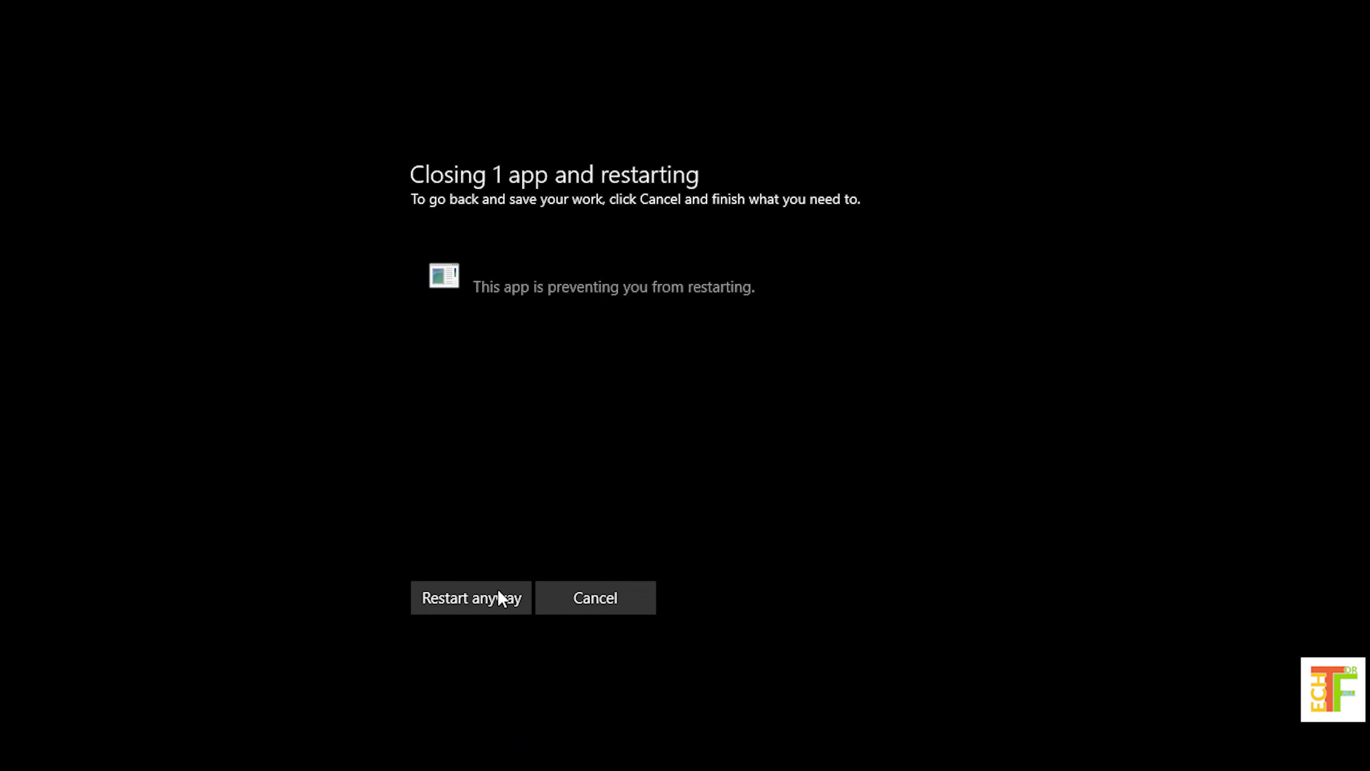
click(470, 605)
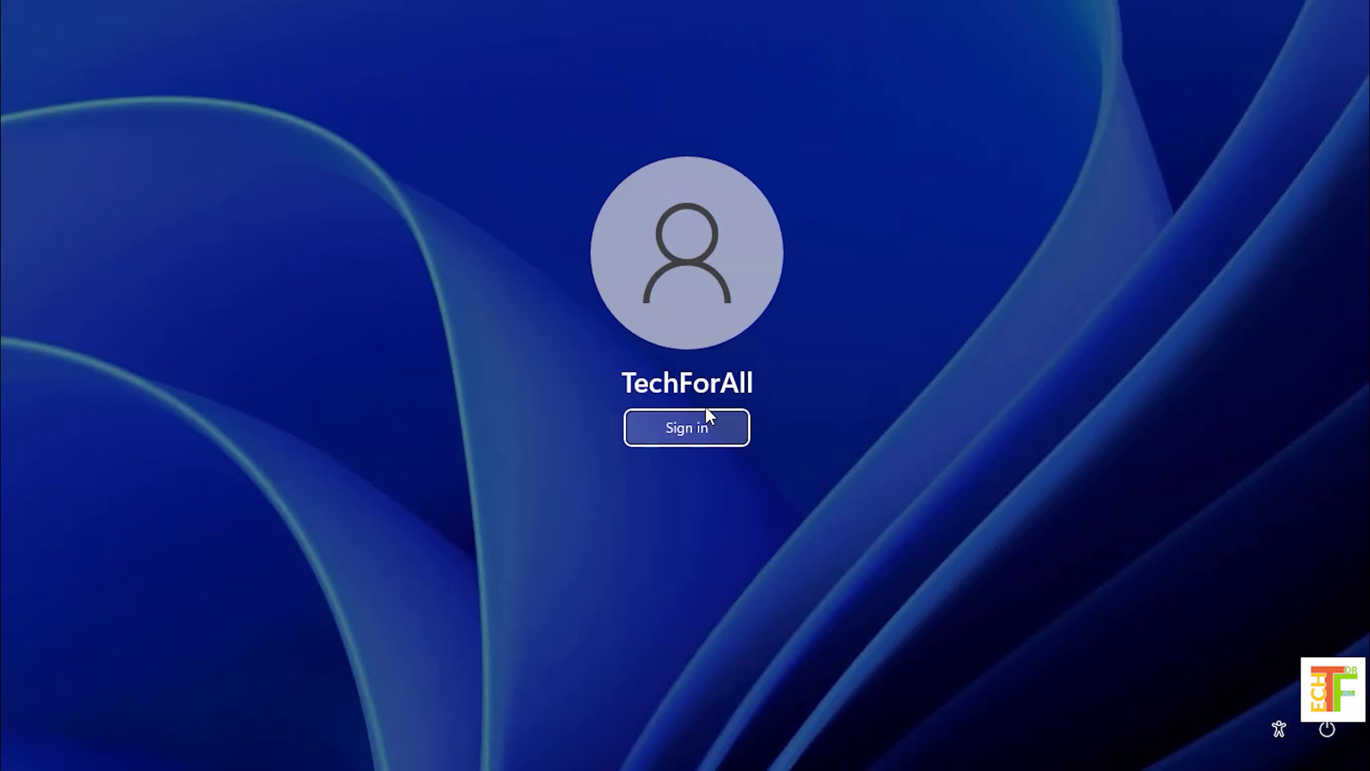
click(696, 429)
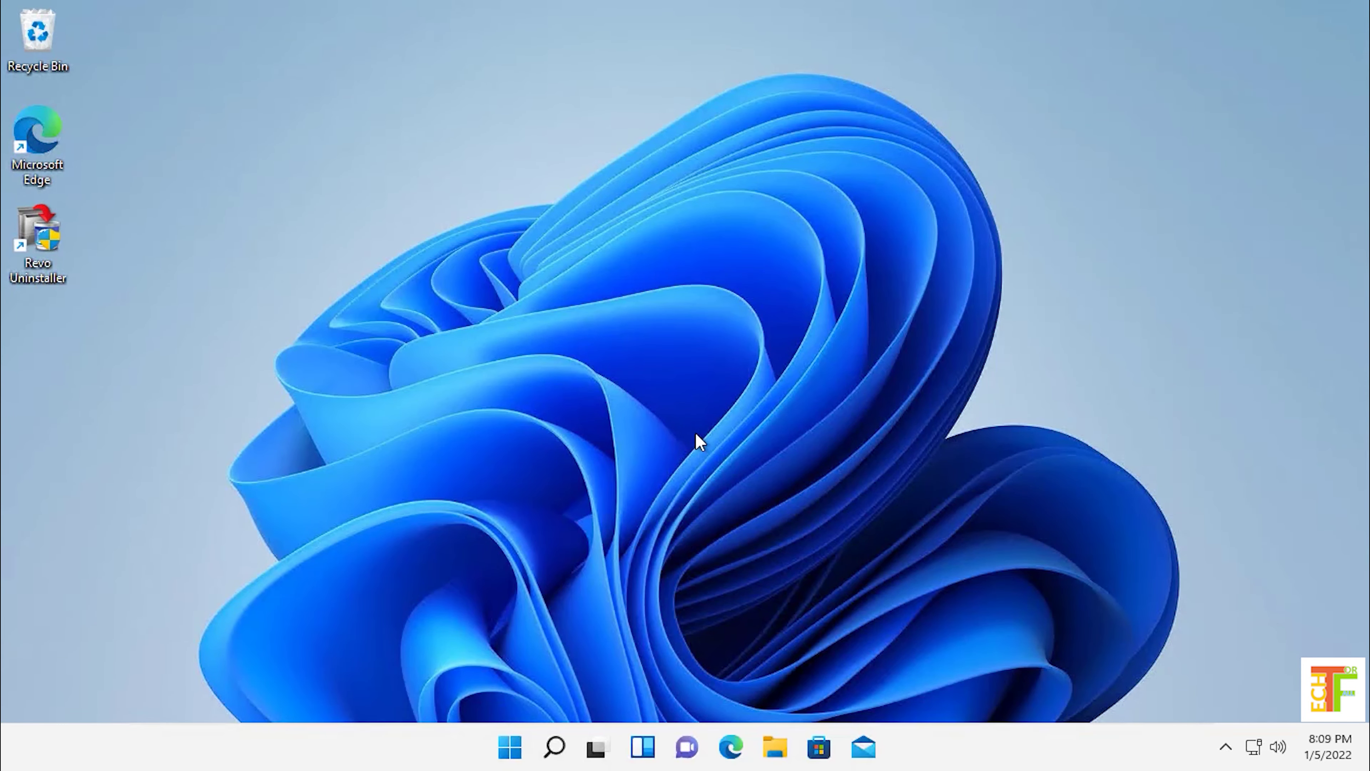
Open Programs and Features with appwiz.cpl and check the installed programs for Microsoft OneDrive
key(super+r)
text(appwi)
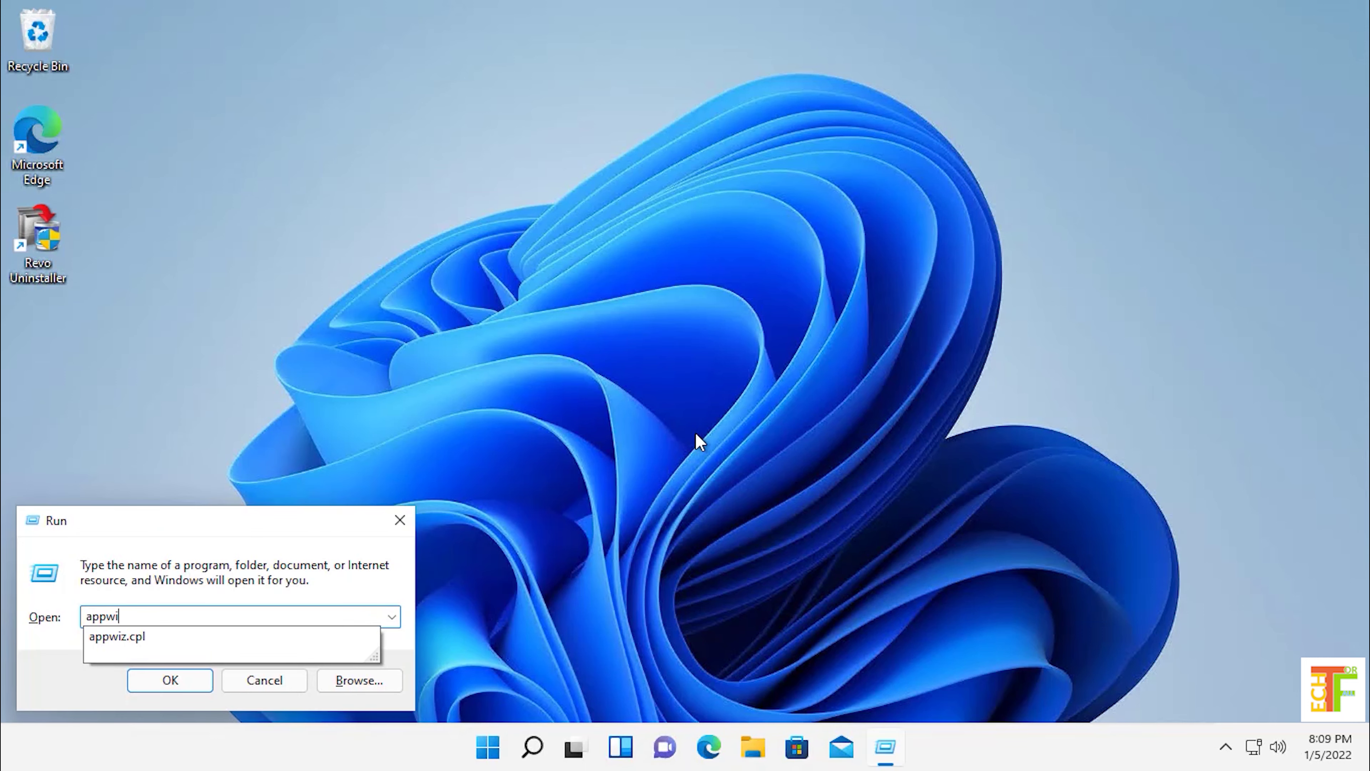
key(Down)
key(Return)
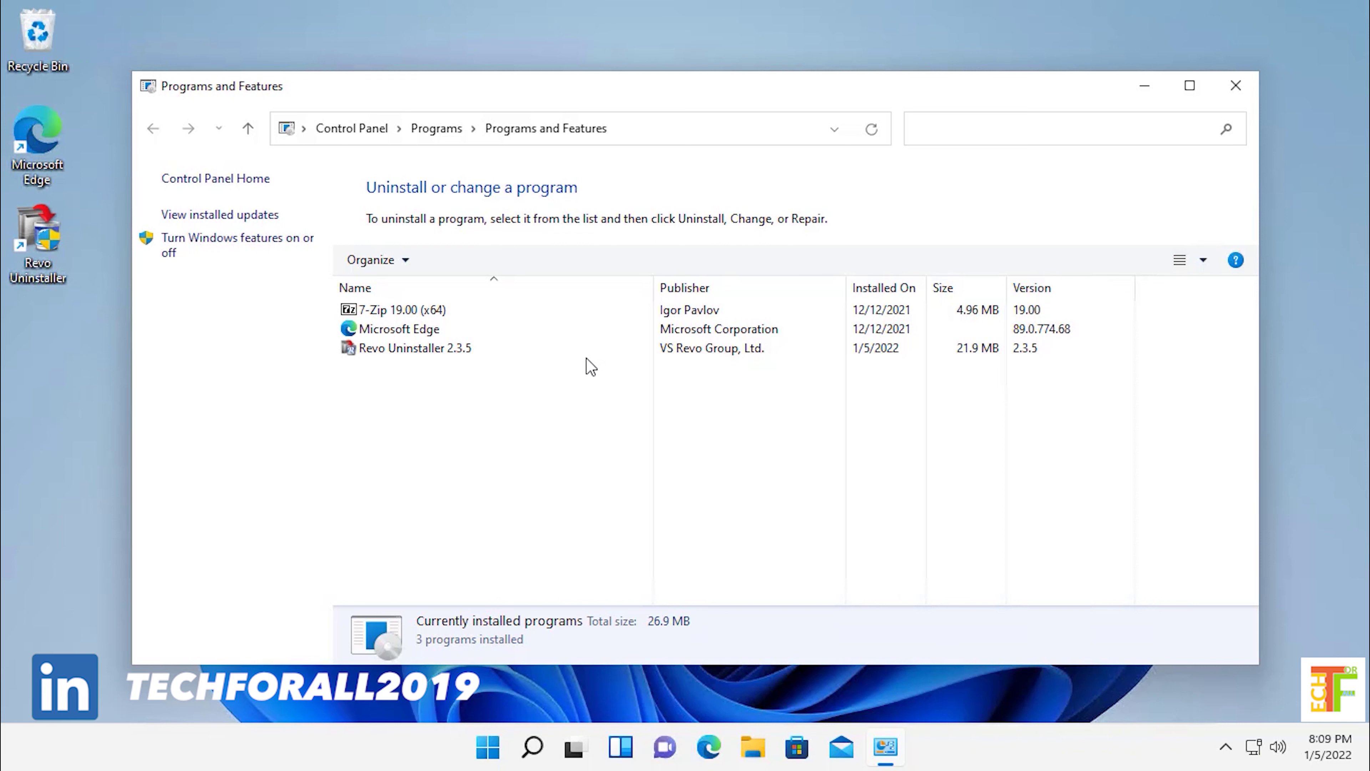
click(479, 349)
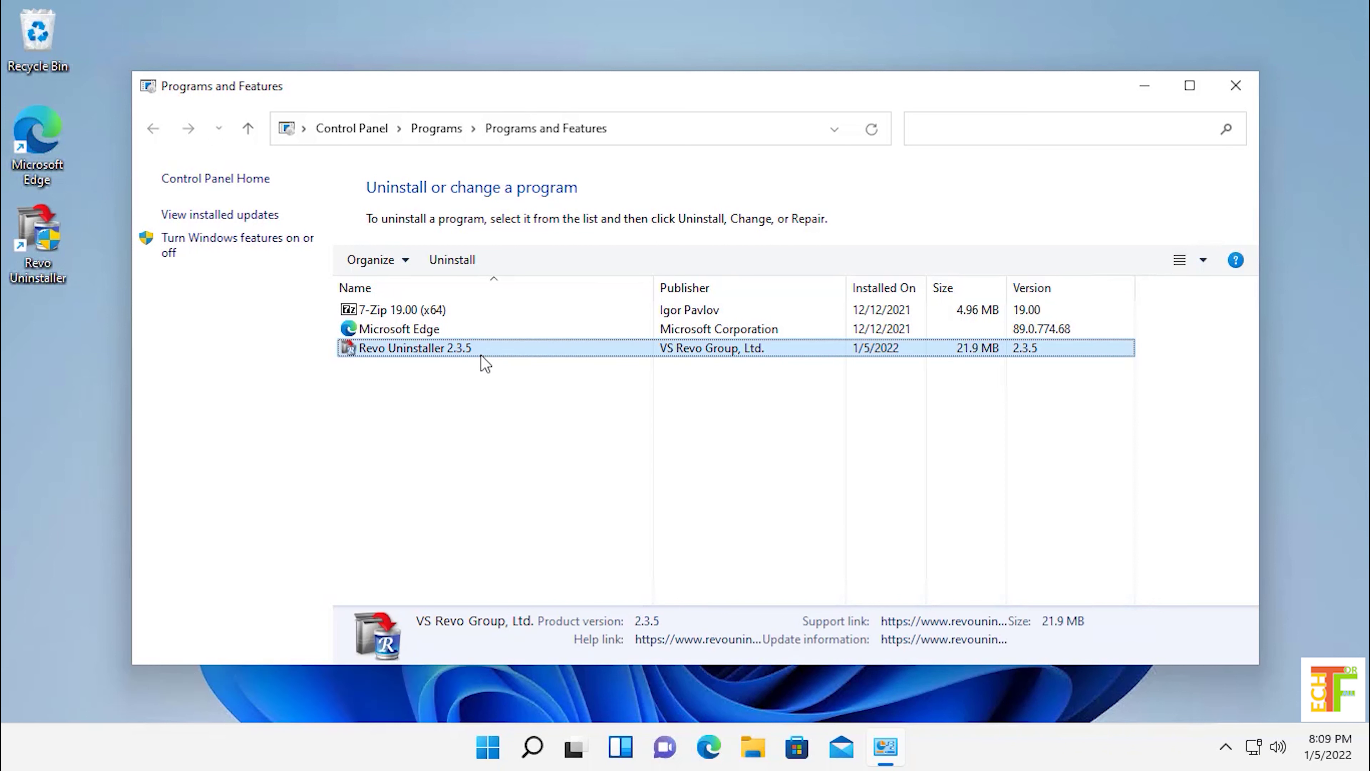
Search Windows for "onedrive" to check whether the app is still present
key(super)
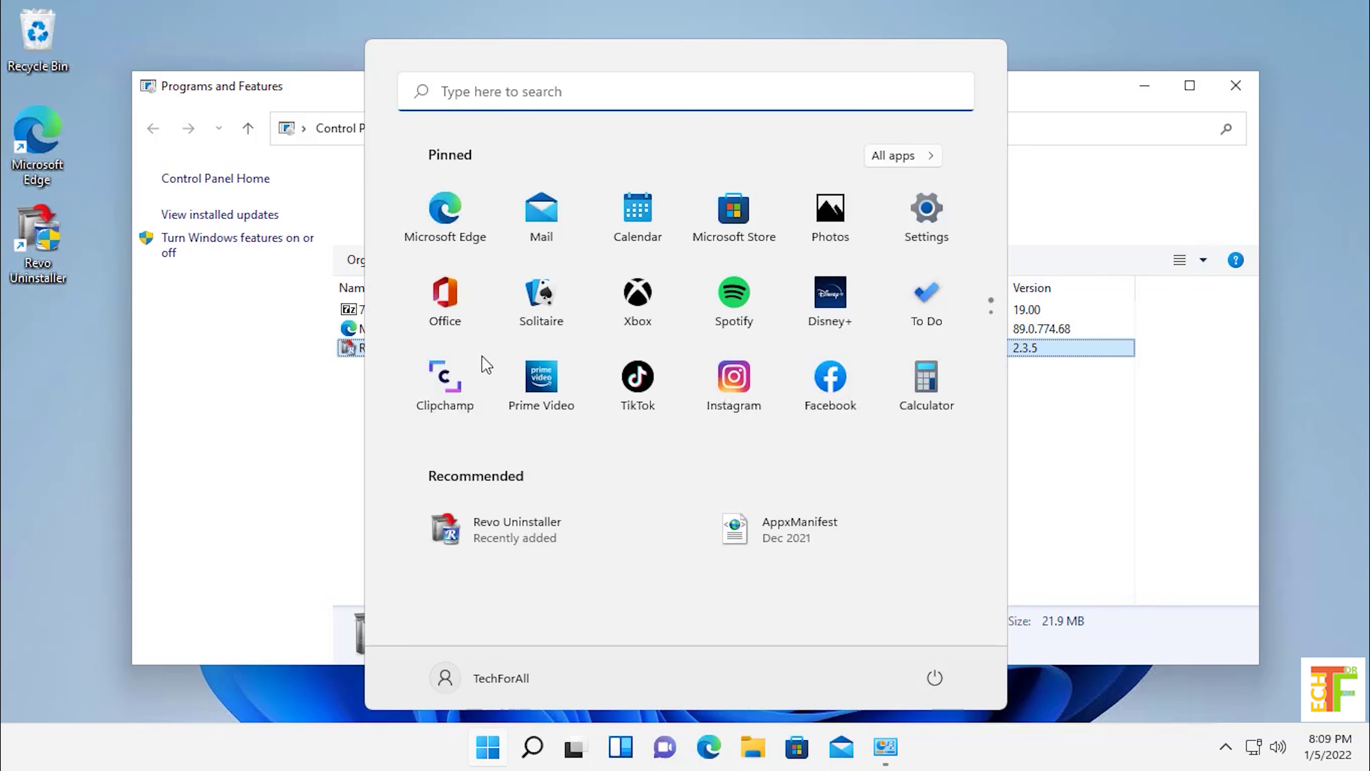
text(o)
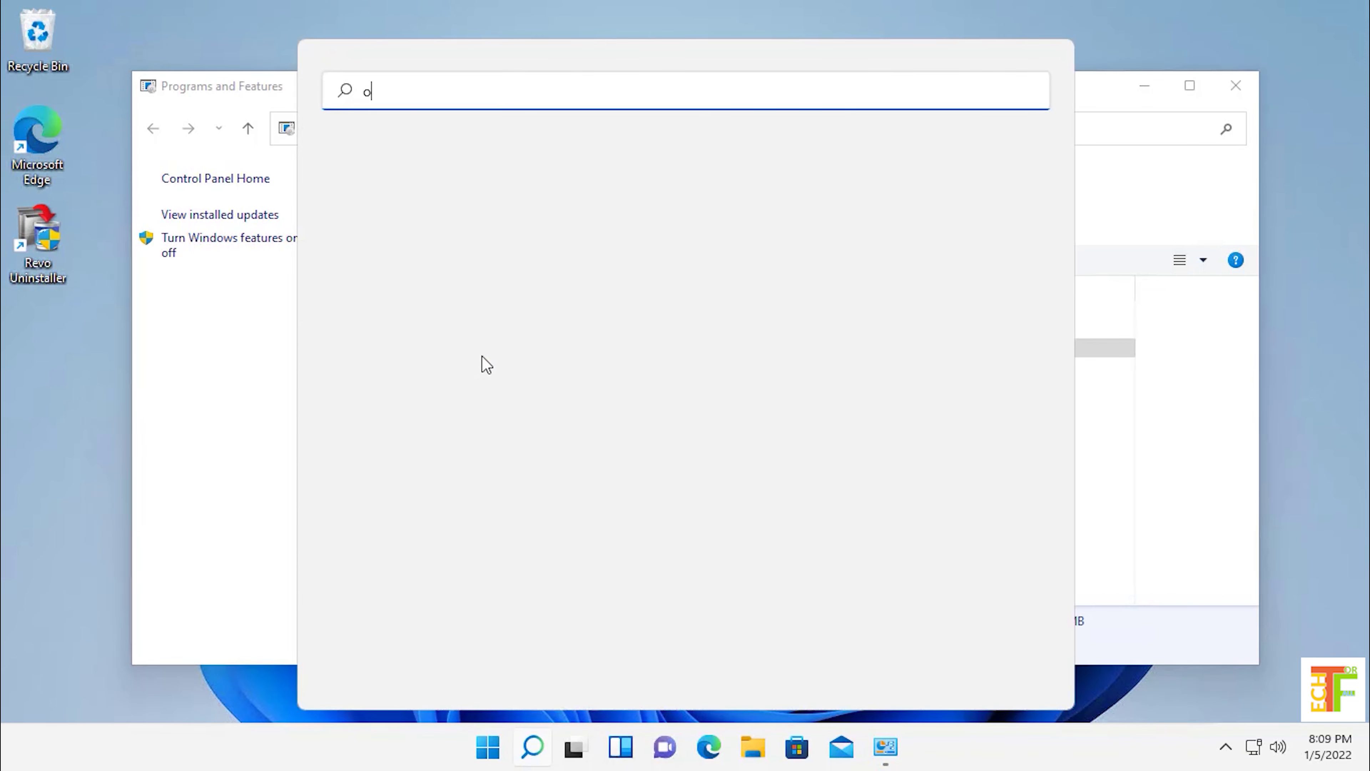
text(nedrive)
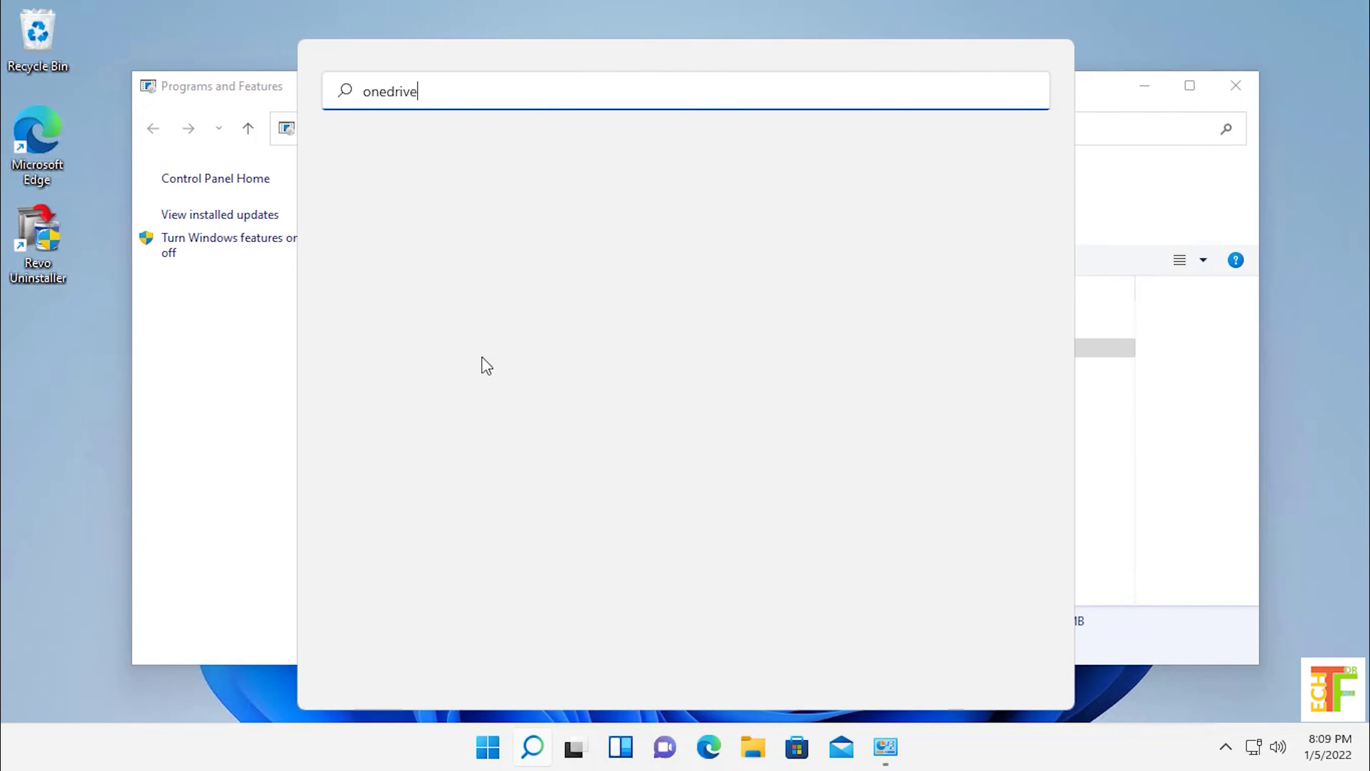